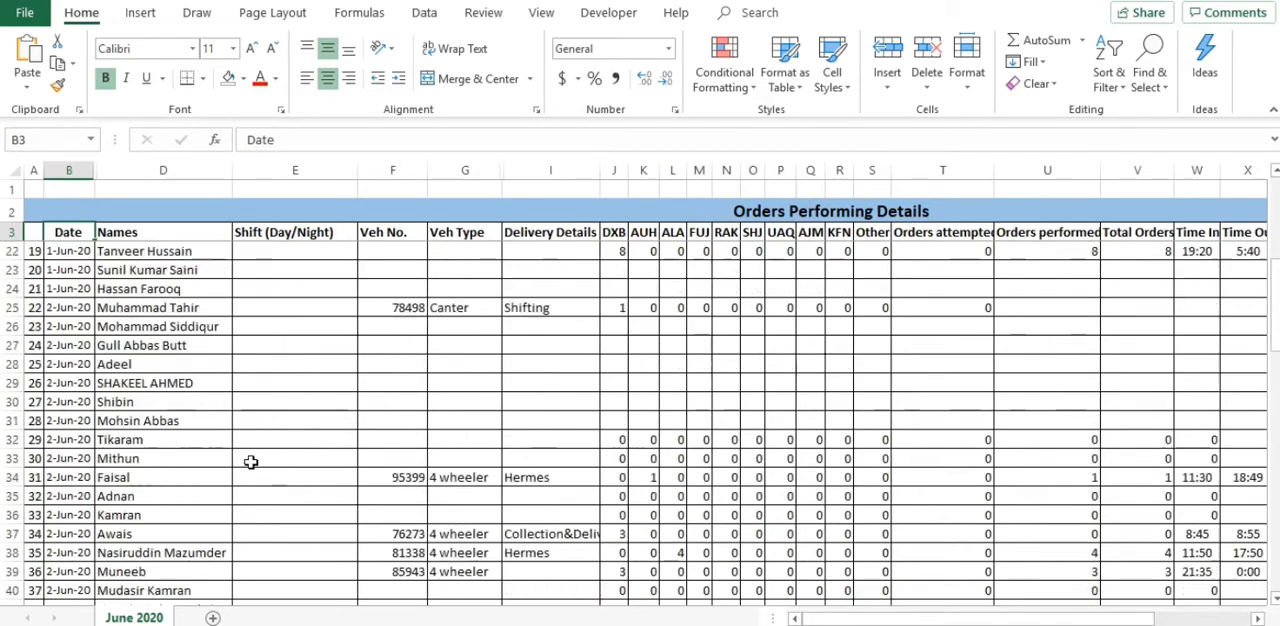
Step: Select the range from the Date cell B4 across to the Total KMs column and down to the sheet's last row
scroll(589, 434, "up", 7)
scroll(589, 434, "down", 1)
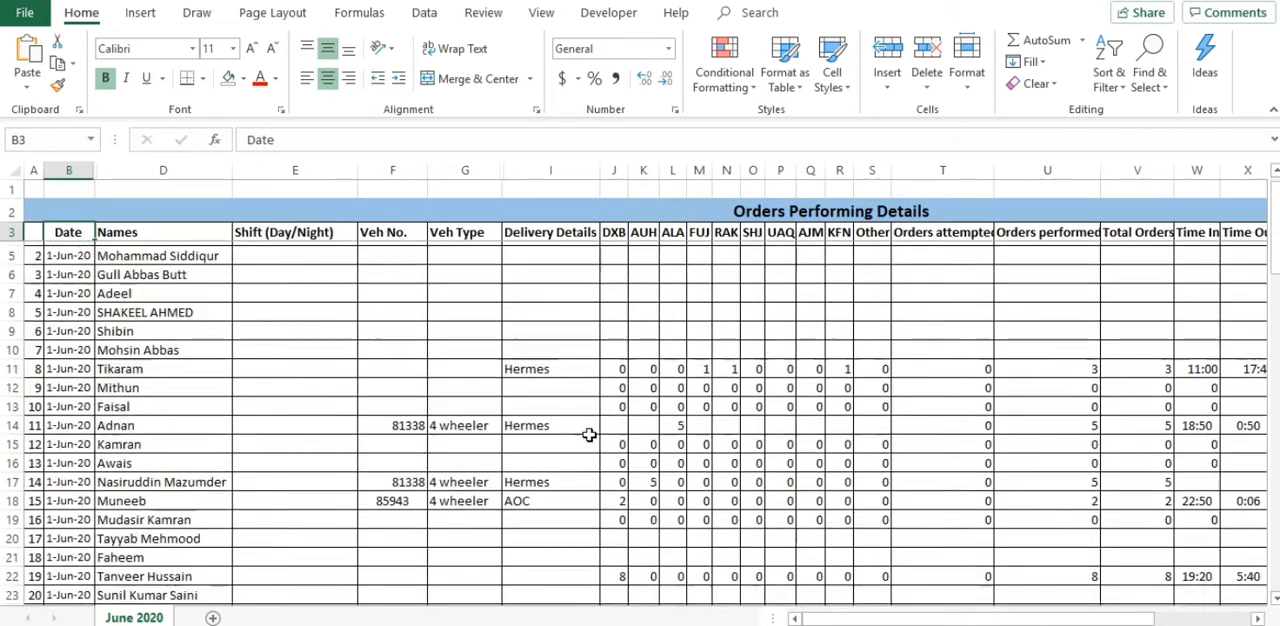
scroll(589, 434, "up", 1)
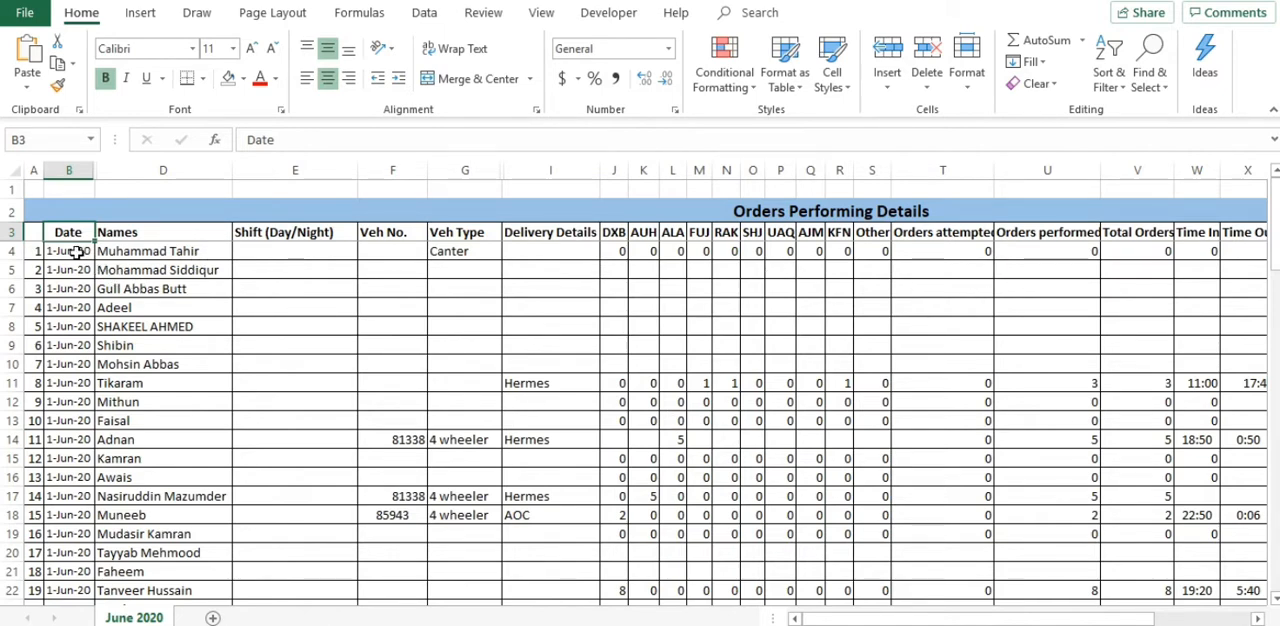
mouse_move(1071, 620)
left_mouse_down()
mouse_move(1151, 622)
mouse_move(1073, 620)
left_mouse_up()
left_click(60, 250)
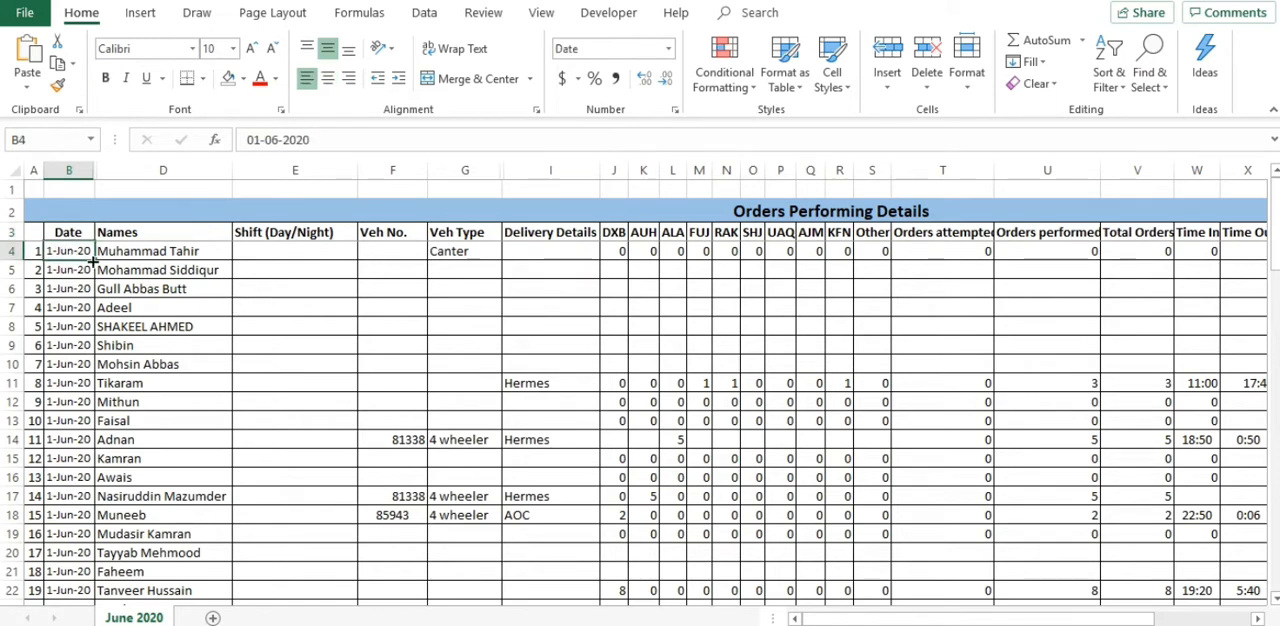
left_click_drag(80, 250, 990, 250)
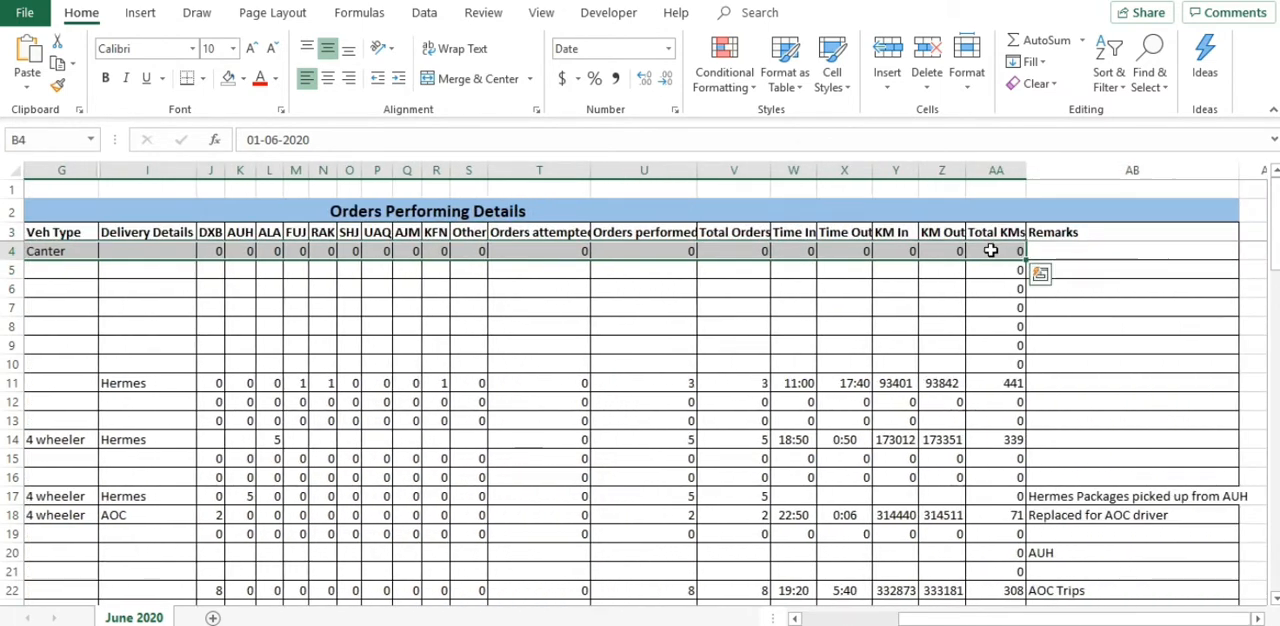
key("ctrl+shift+Down")
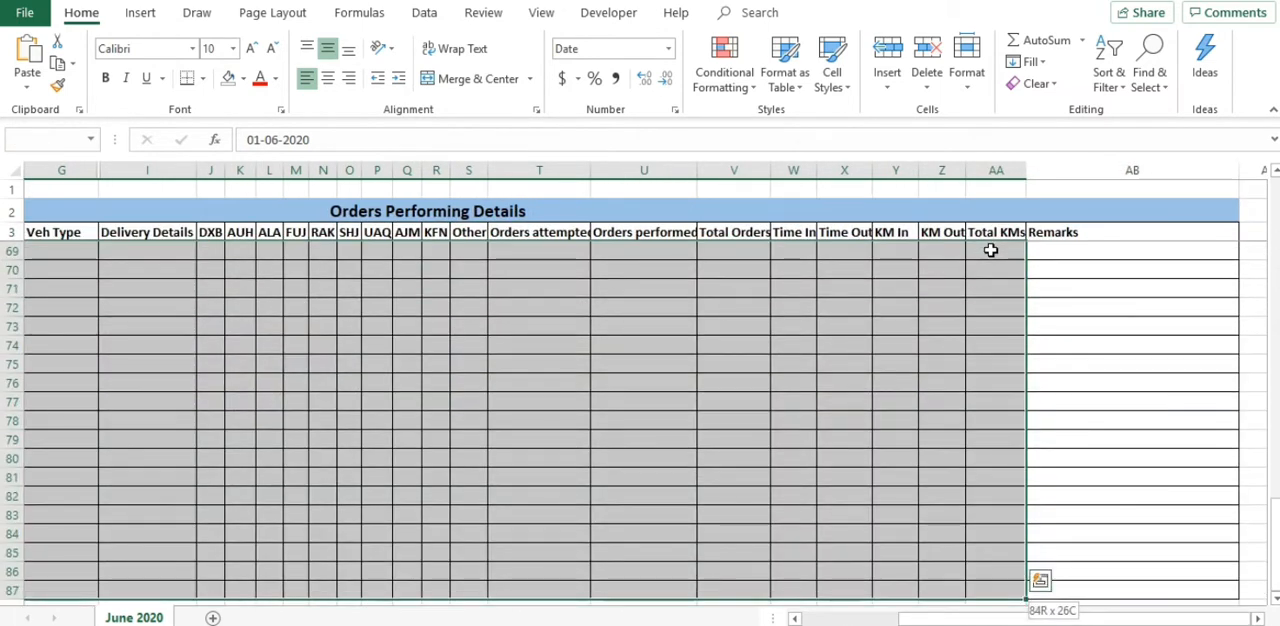
key("ctrl+shift+Down")
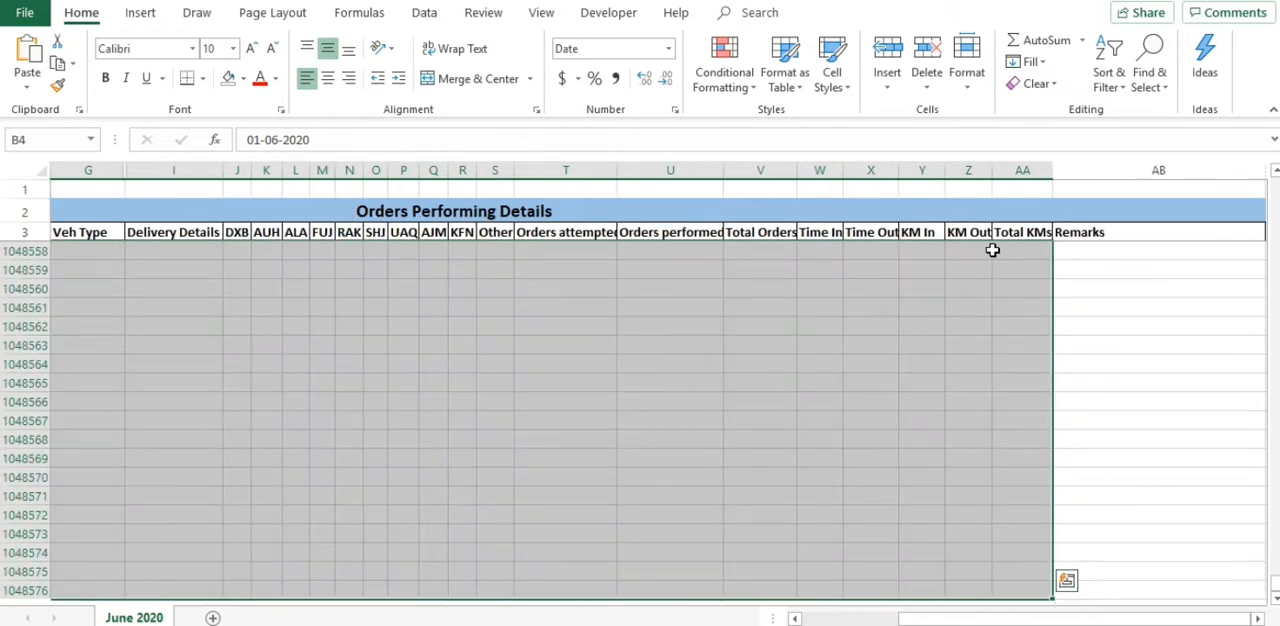
left_click(754, 88)
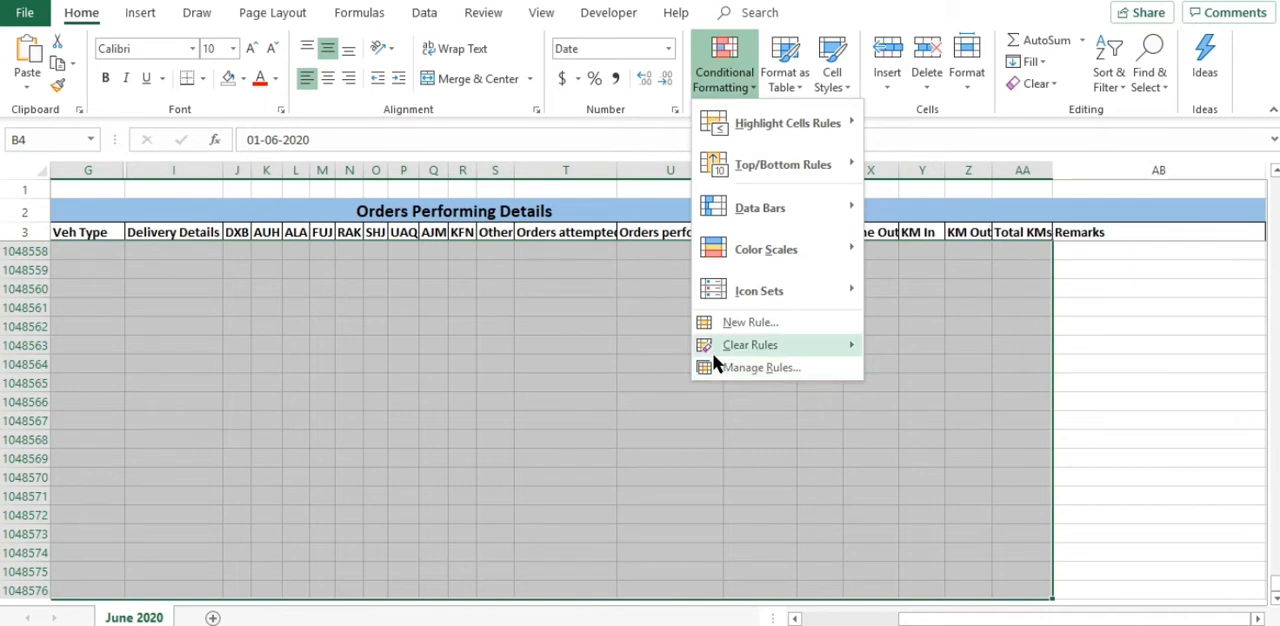
mouse_move(742, 352)
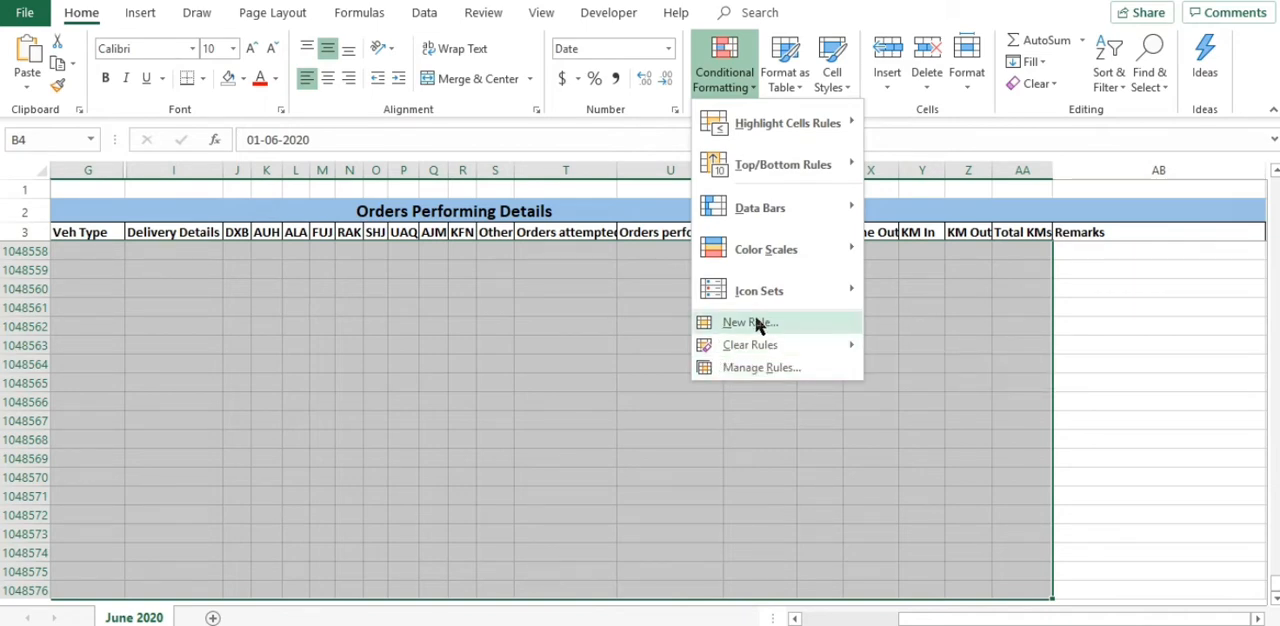
left_click(757, 323)
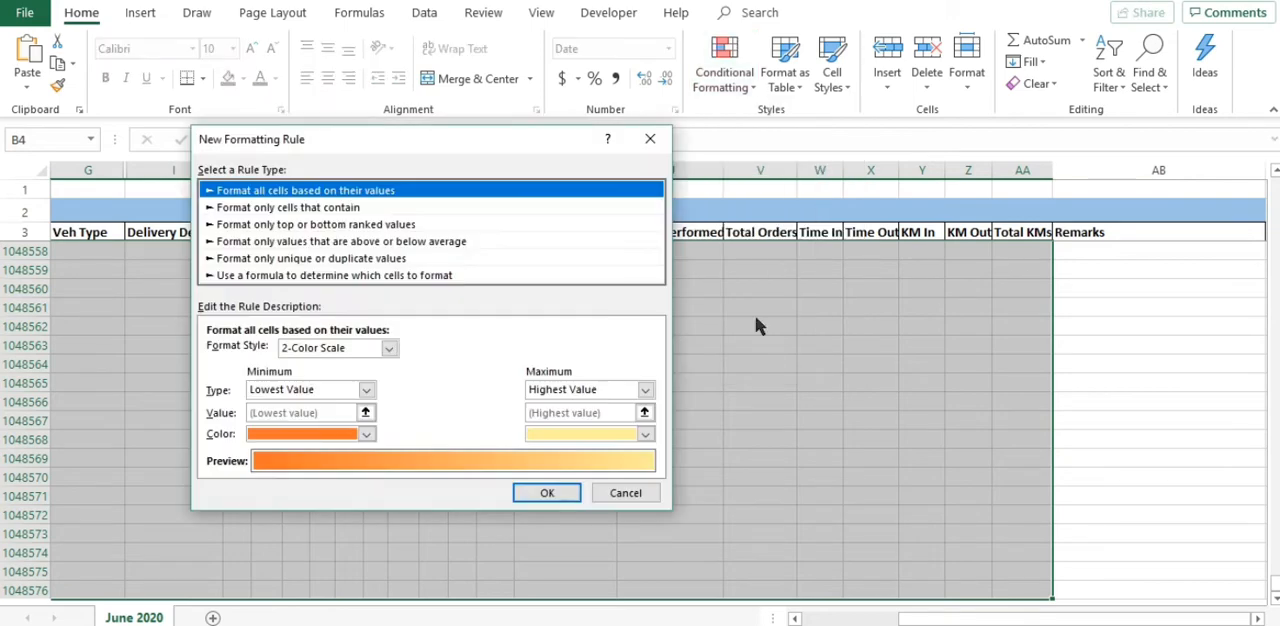
left_click(437, 276)
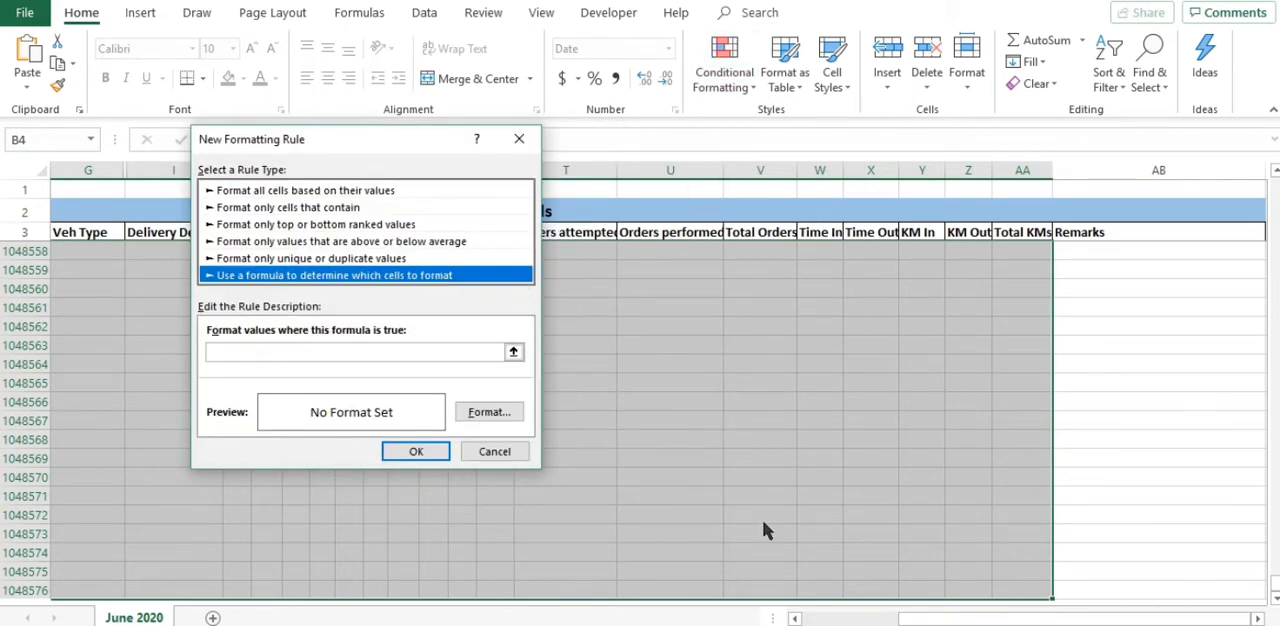
left_click(365, 354)
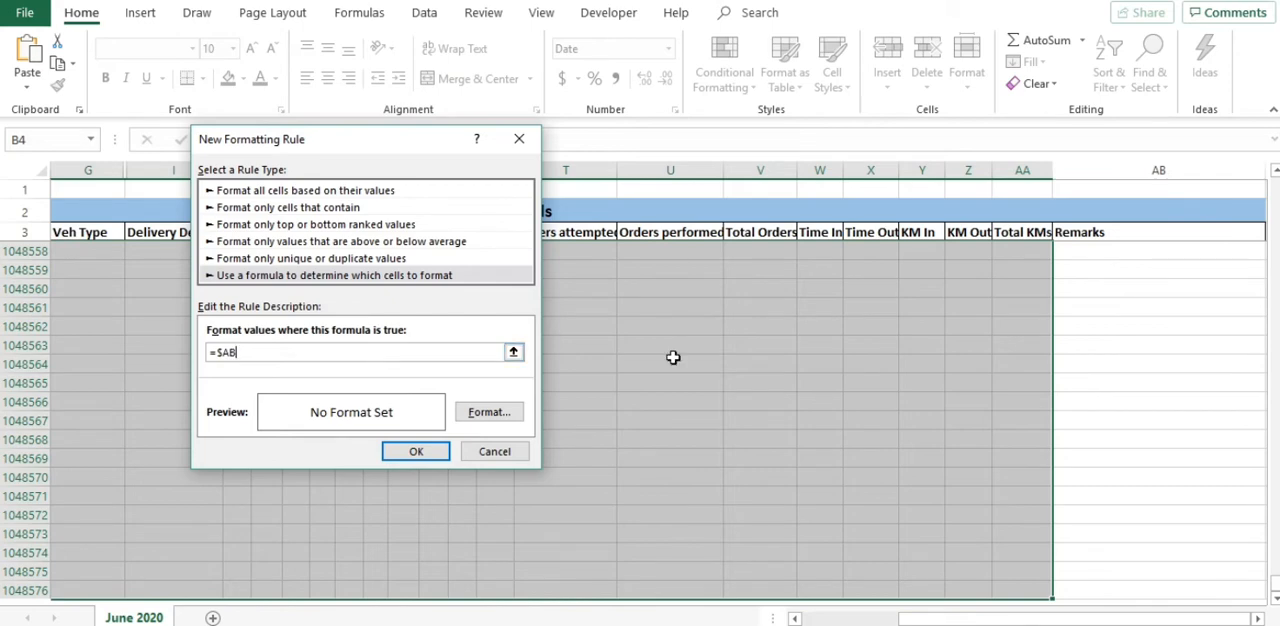
left_click(1159, 171)
left_click(498, 458)
Step: Start a formula-based conditional formatting rule for the selected range, using =$AB4="OFF" as the condition
scroll(1223, 411, "down", 1)
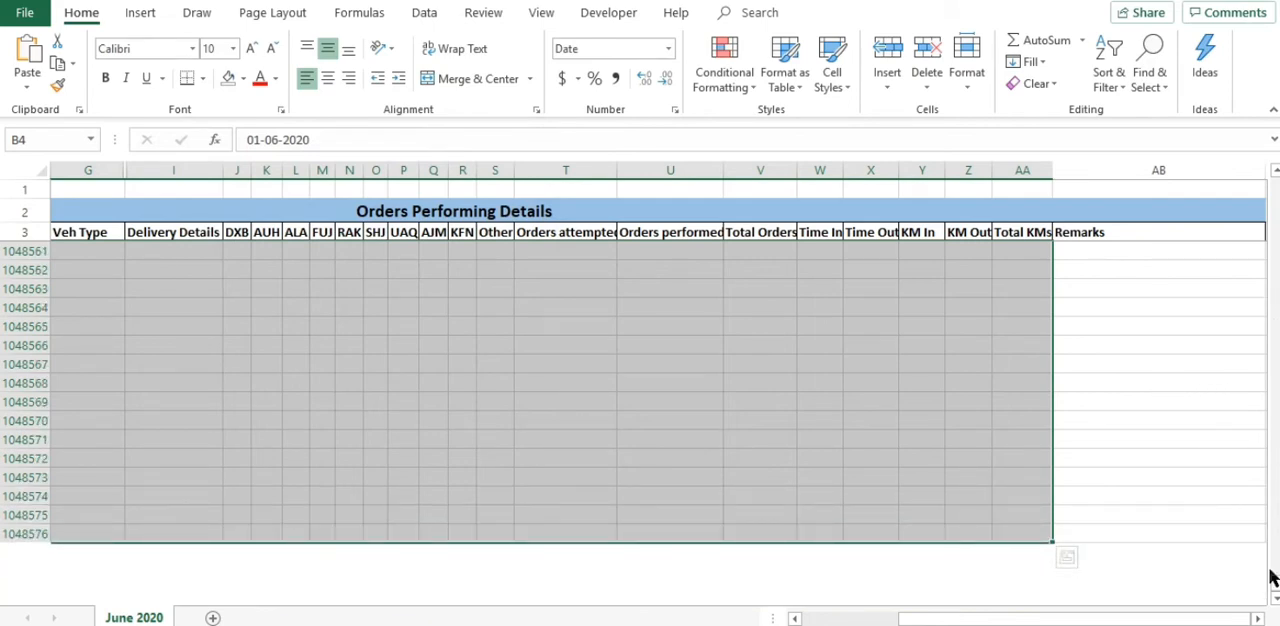
left_click_drag(1272, 590, 1266, 158)
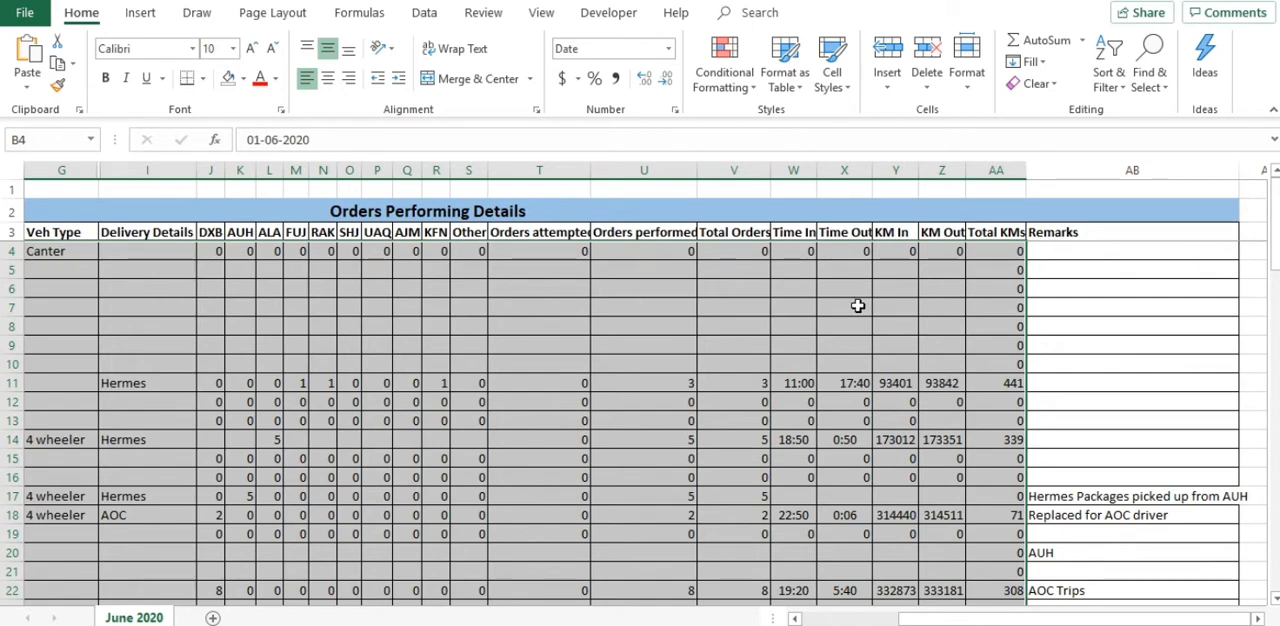
left_click(724, 72)
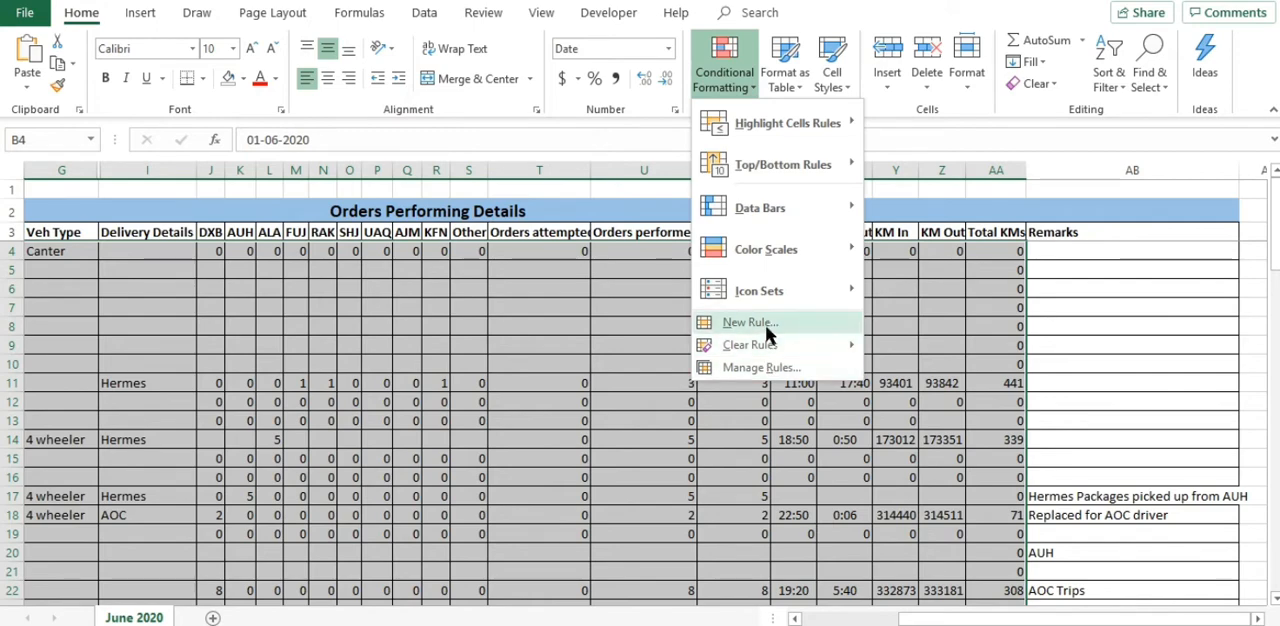
left_click(764, 324)
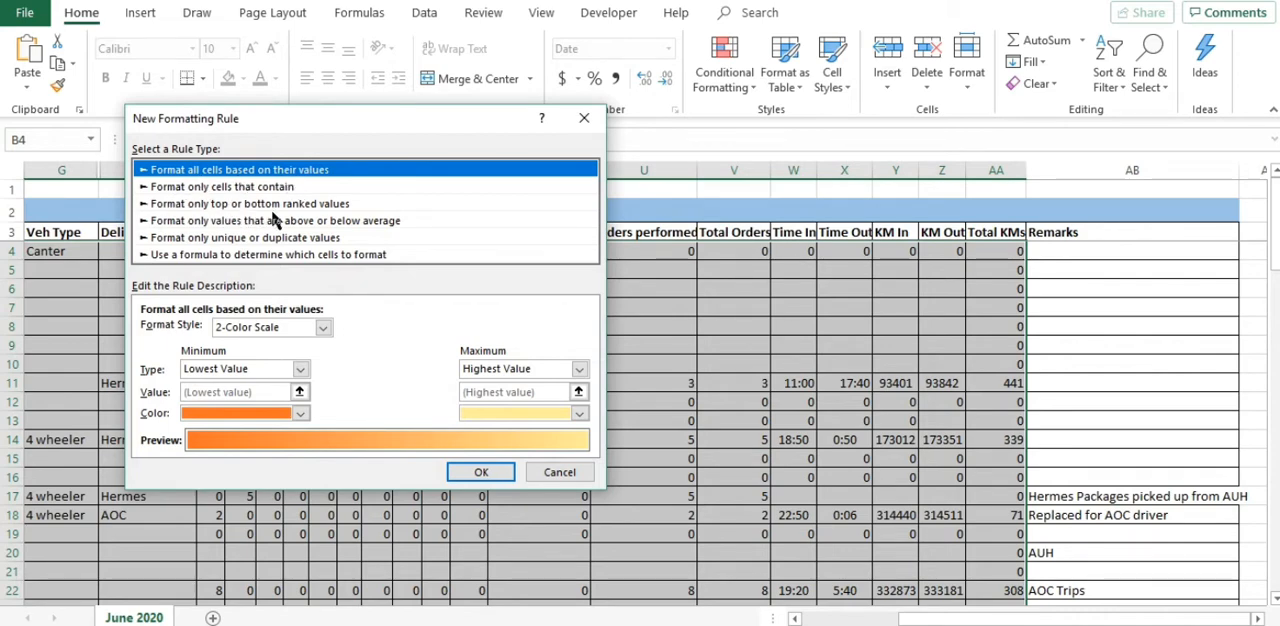
left_click(311, 254)
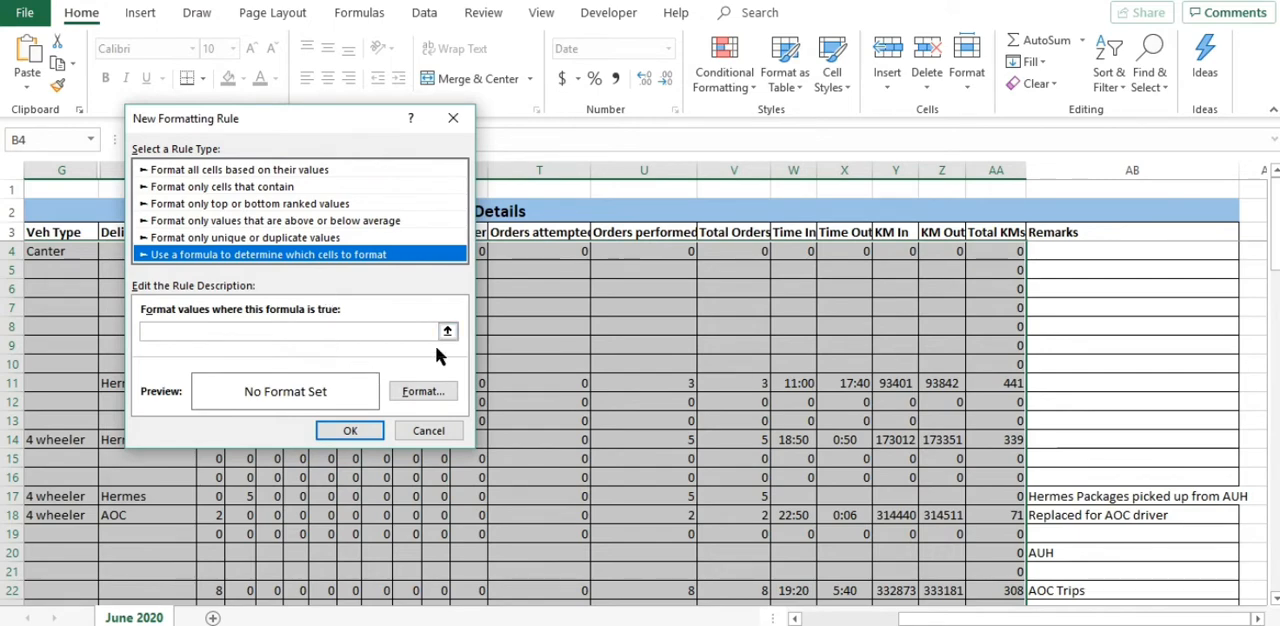
left_click(280, 331)
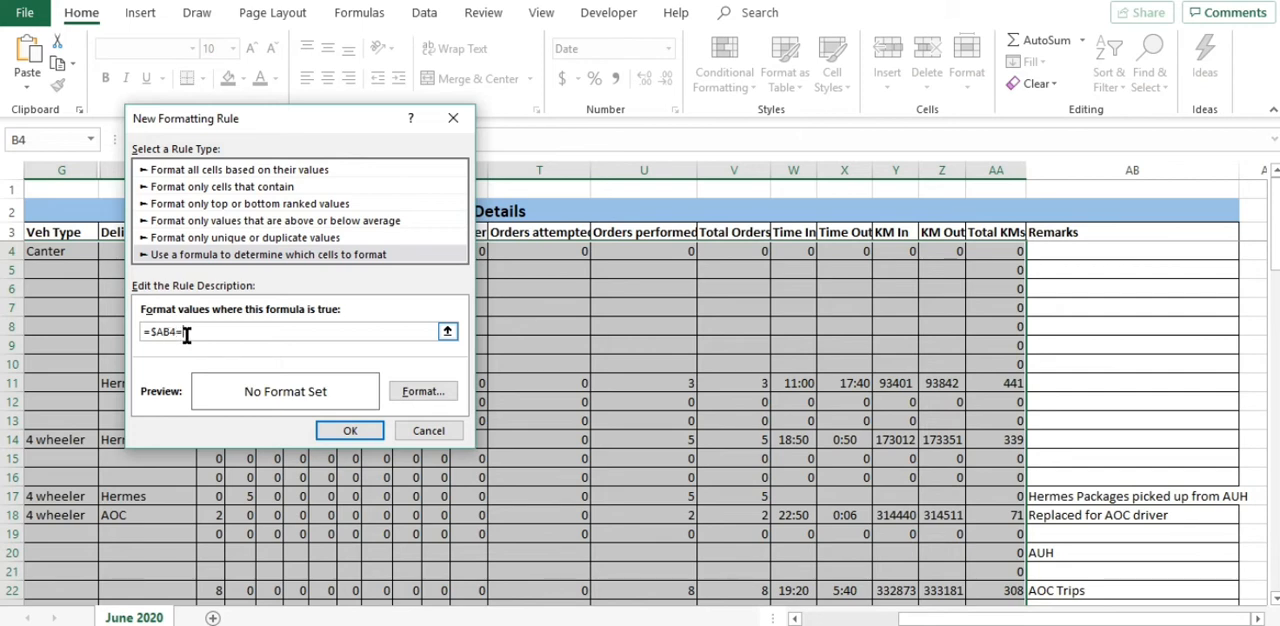
type("\"\"")
Step: Give the rule the standard orange background fill and apply it to the selected range
left_click(441, 401)
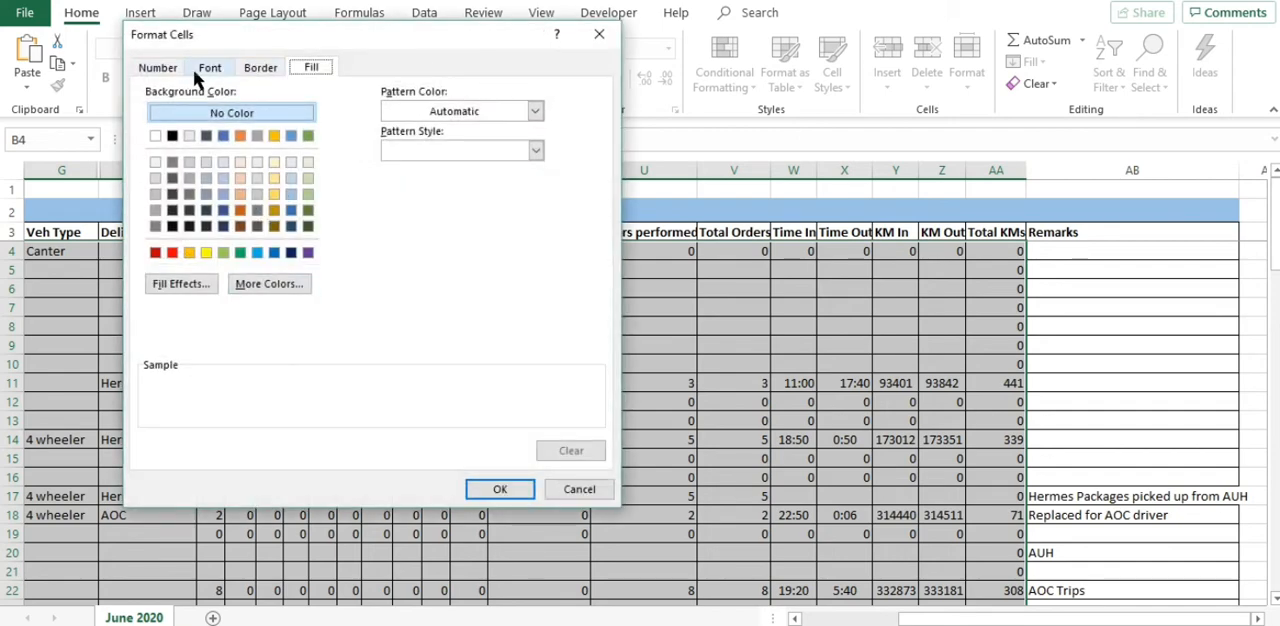
left_click(240, 162)
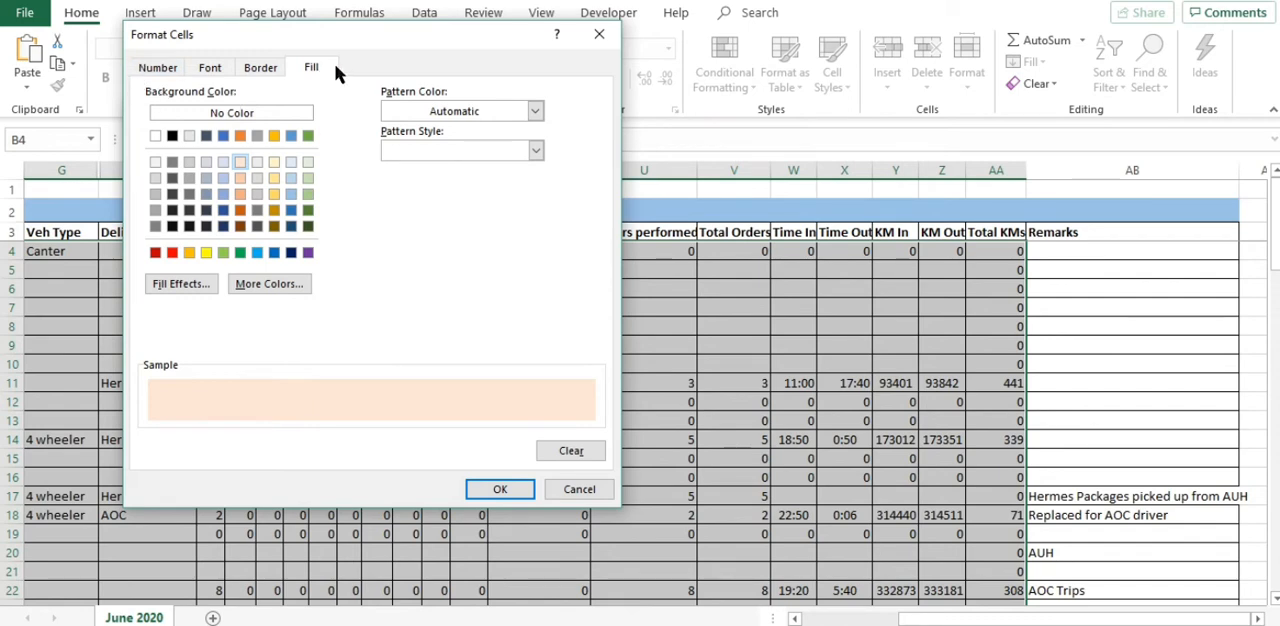
left_click(189, 252)
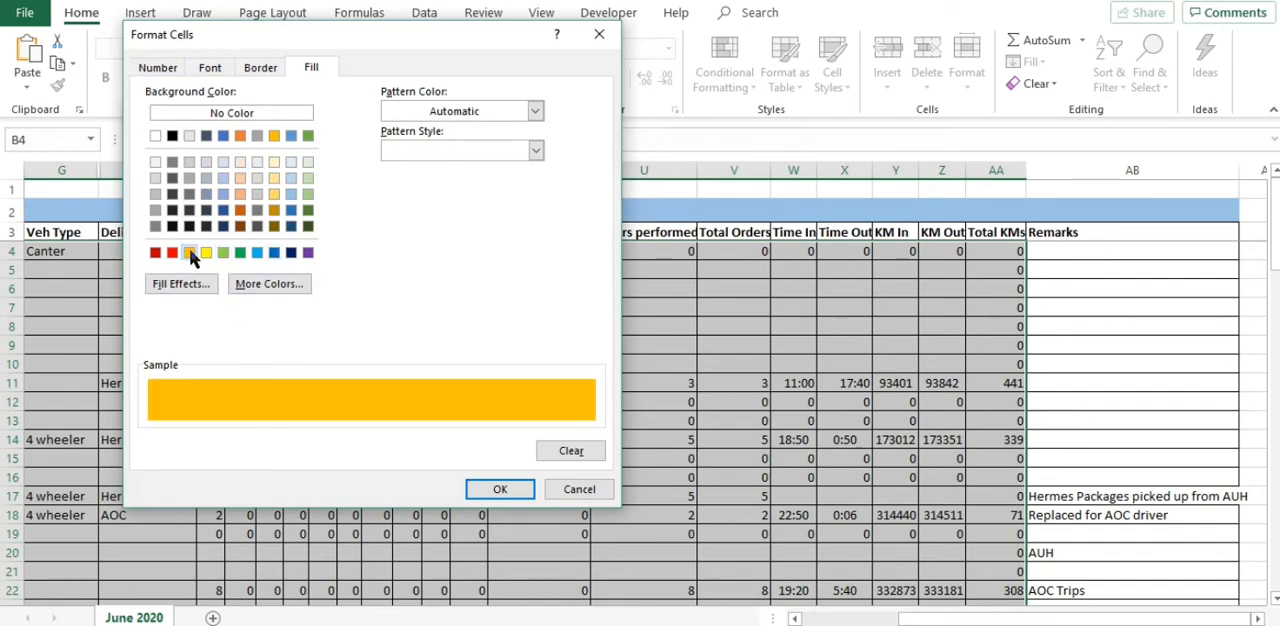
left_click(500, 490)
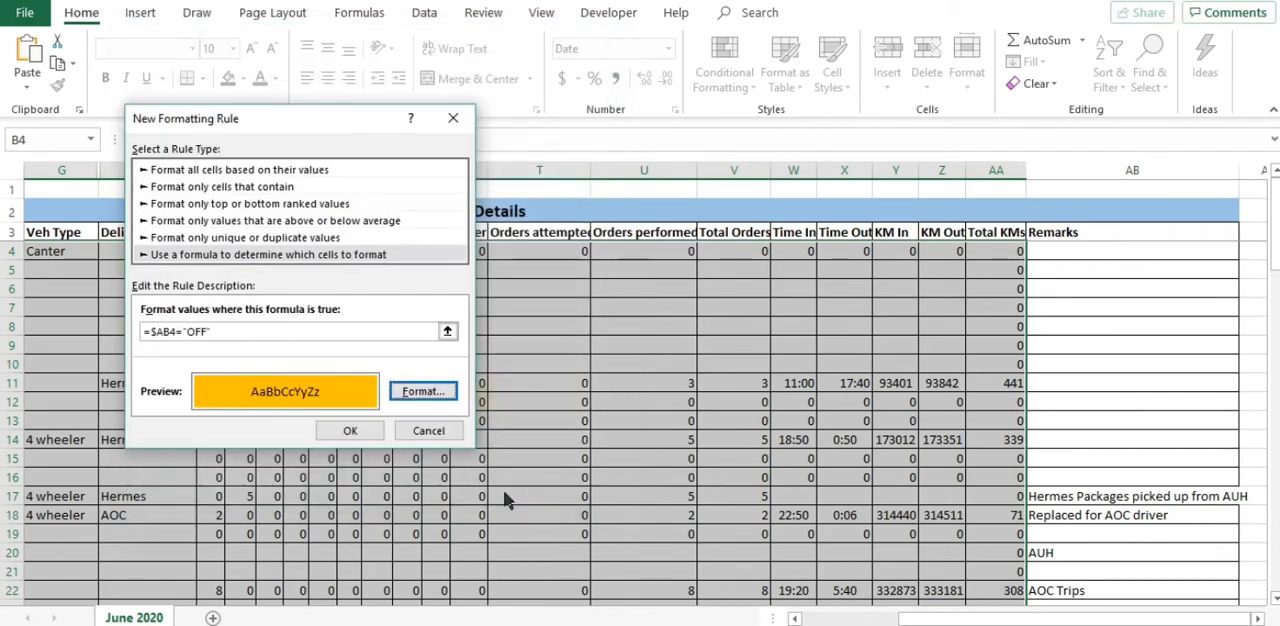
left_click(350, 431)
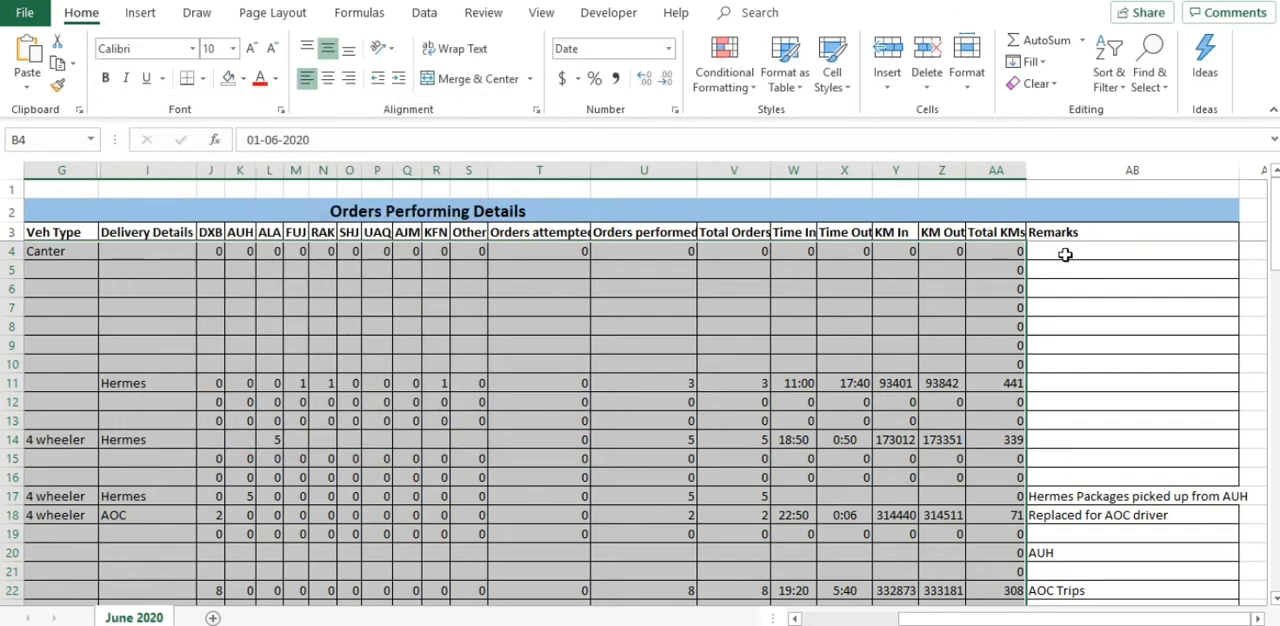
Step: Enter OFF in the Remarks cell AB4 of the first data row
left_click(1065, 255)
type("O")
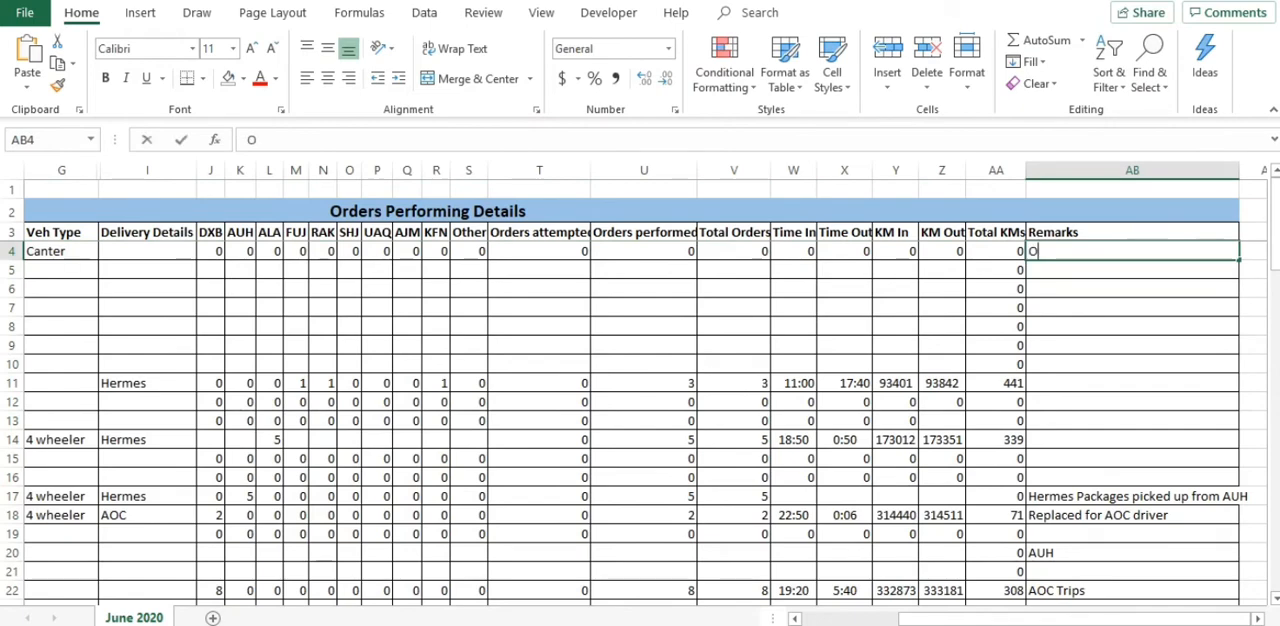
type("FF")
key("Return")
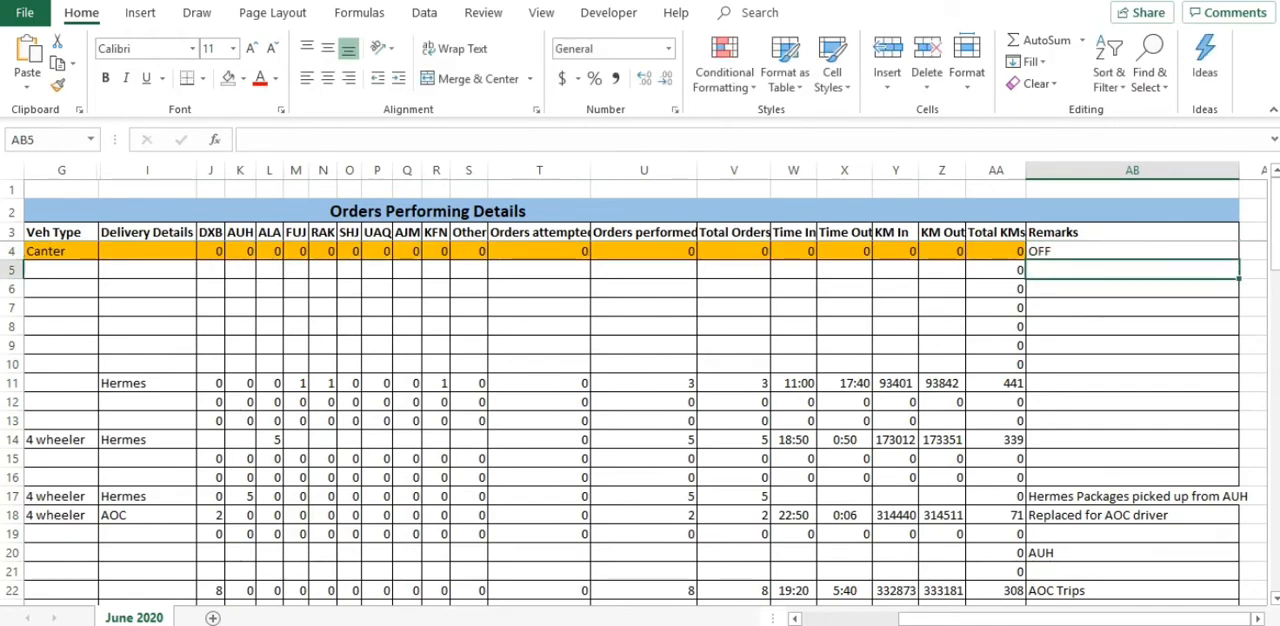
Step: Enter OFF in the Remarks column for row 85 and row 61, cells AB85 and AB61
scroll(1126, 550, "down", 20)
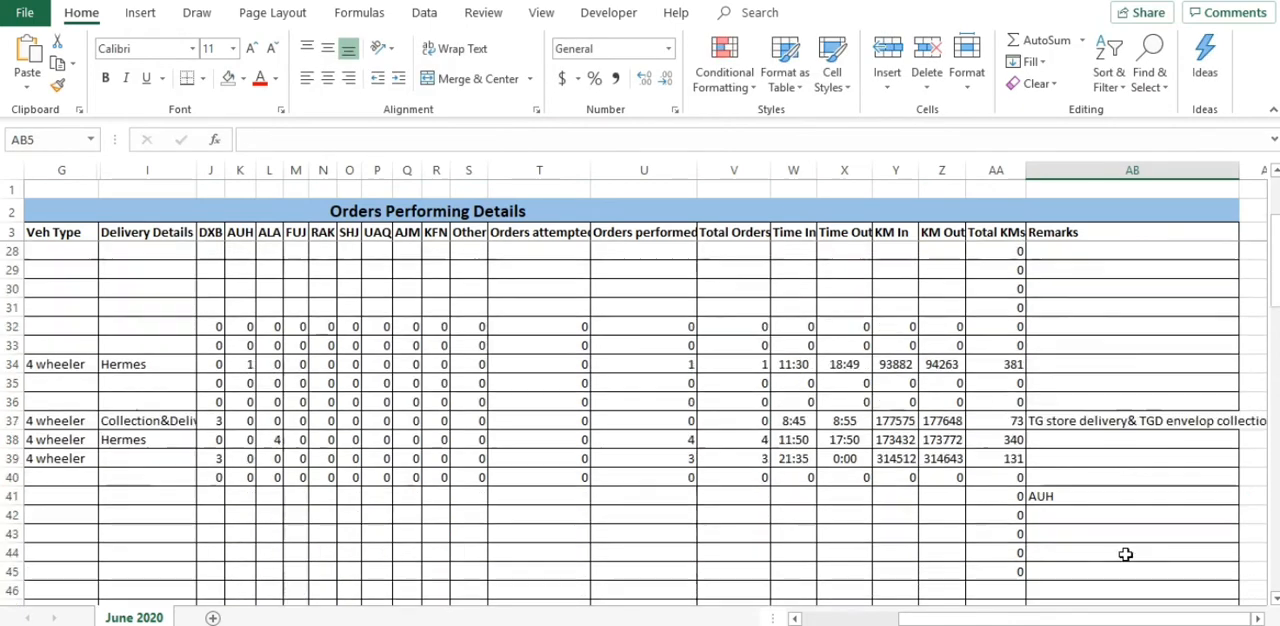
left_click(1111, 364)
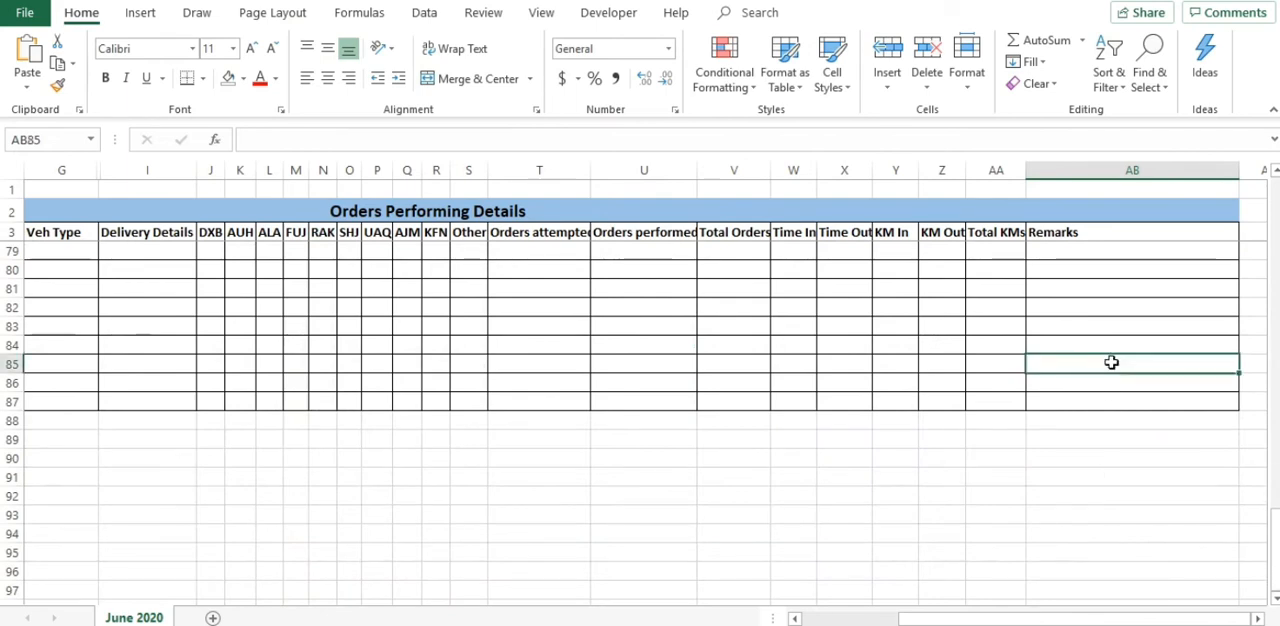
type("OFF")
key("Return")
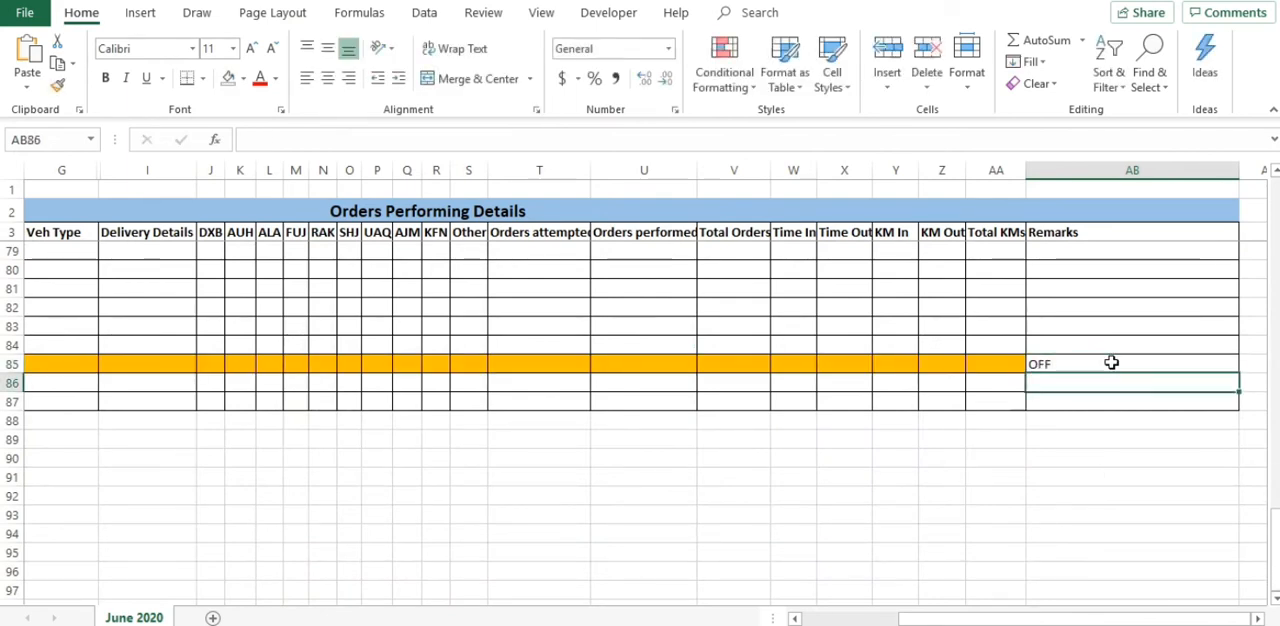
scroll(1111, 363, "up", 8)
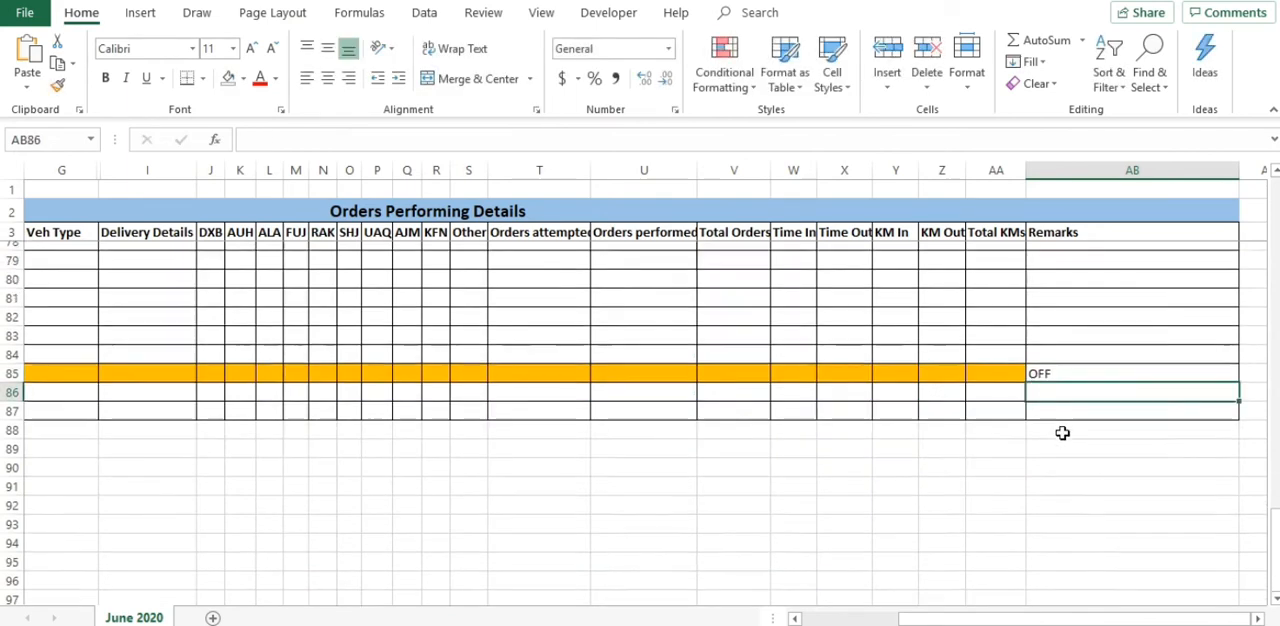
left_click(1146, 368)
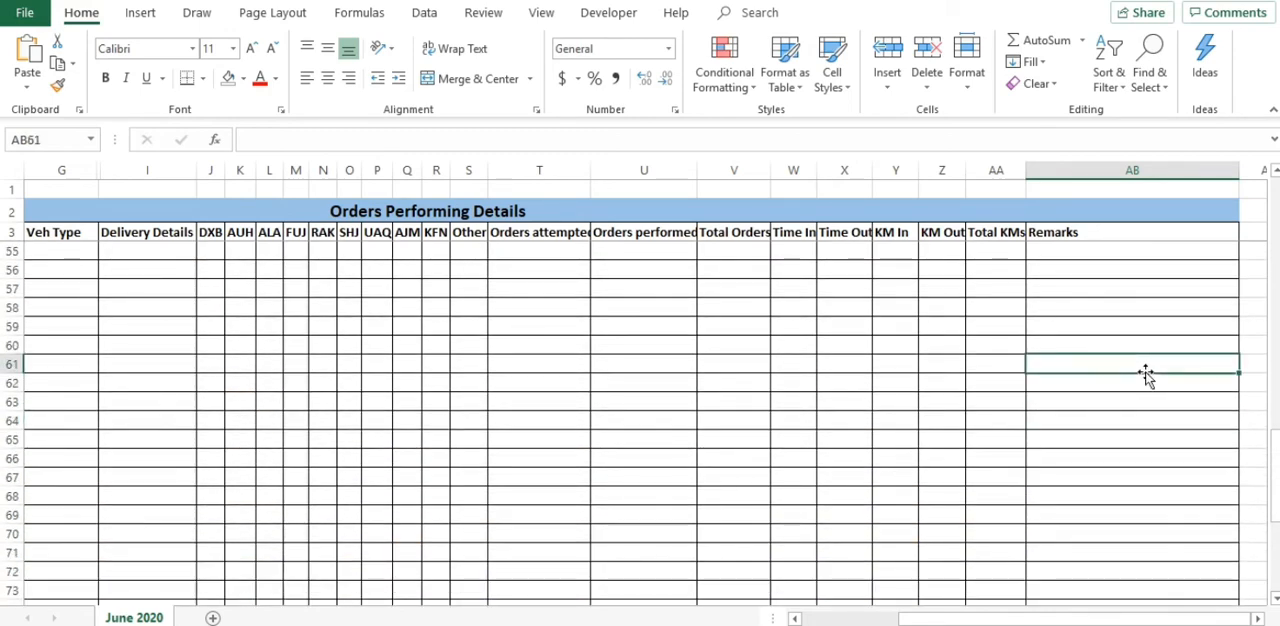
type("OFF")
key("Return")
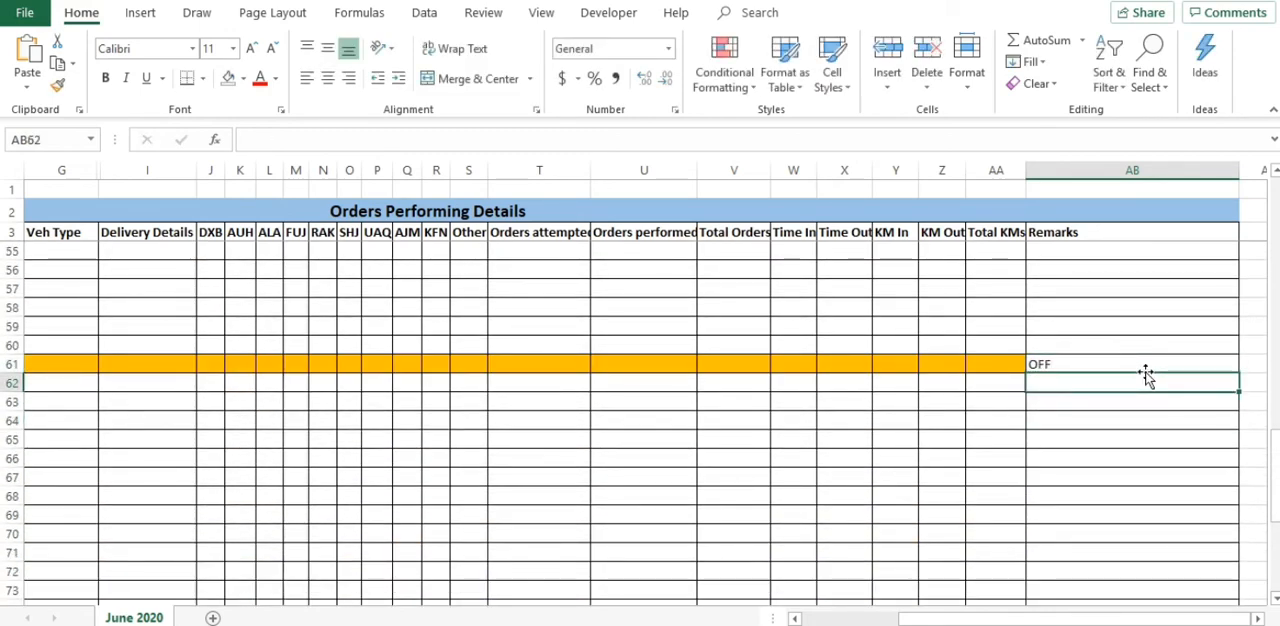
Step: Select the data range from the first row's Date cell B4 through column AA down to the sheet's last row, excluding Remarks
scroll(851, 429, "up", 9)
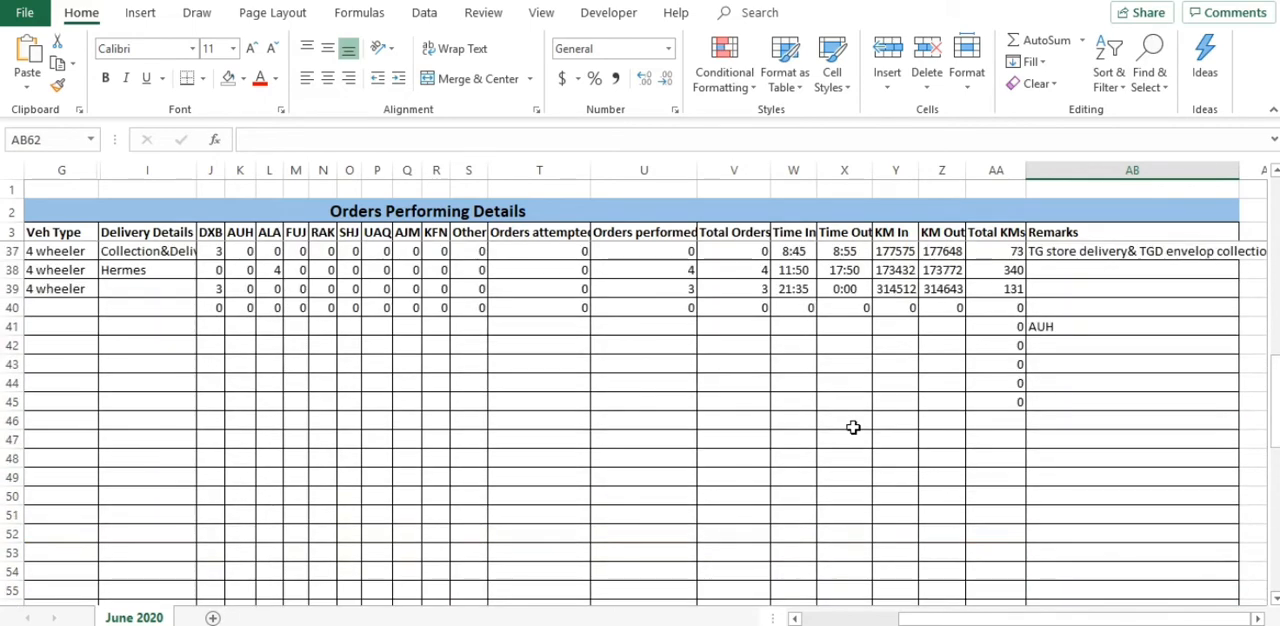
scroll(1066, 384, "up", 6)
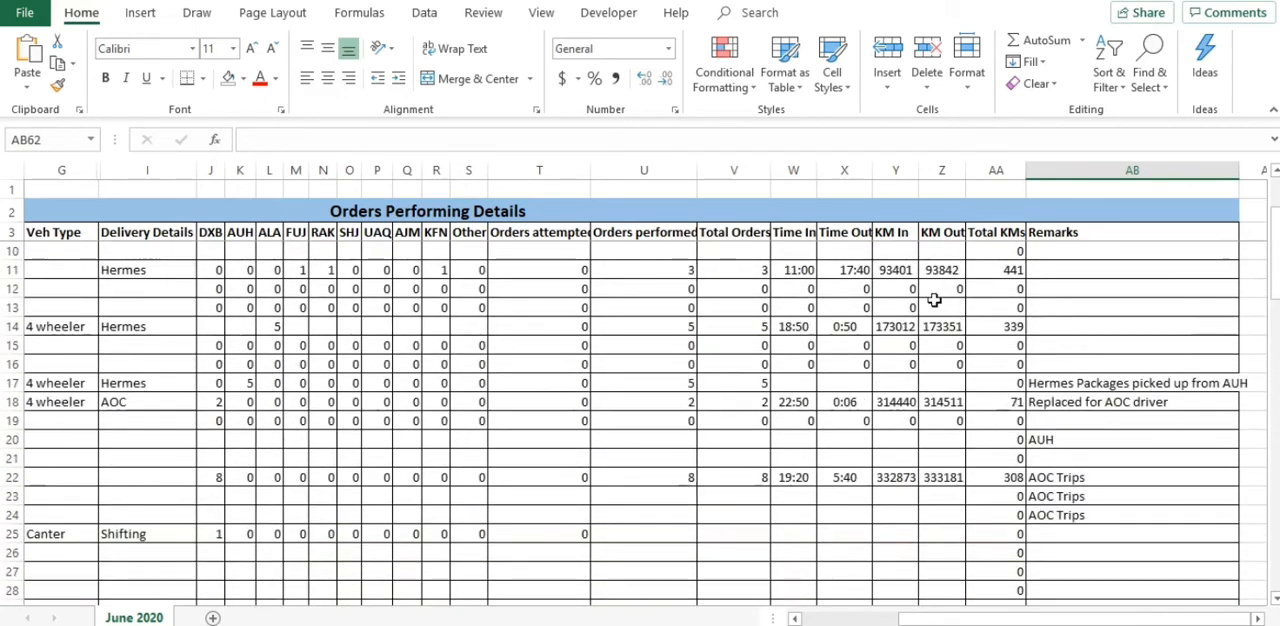
left_click(752, 88)
left_click(552, 351)
left_click_drag(1110, 619, 860, 620)
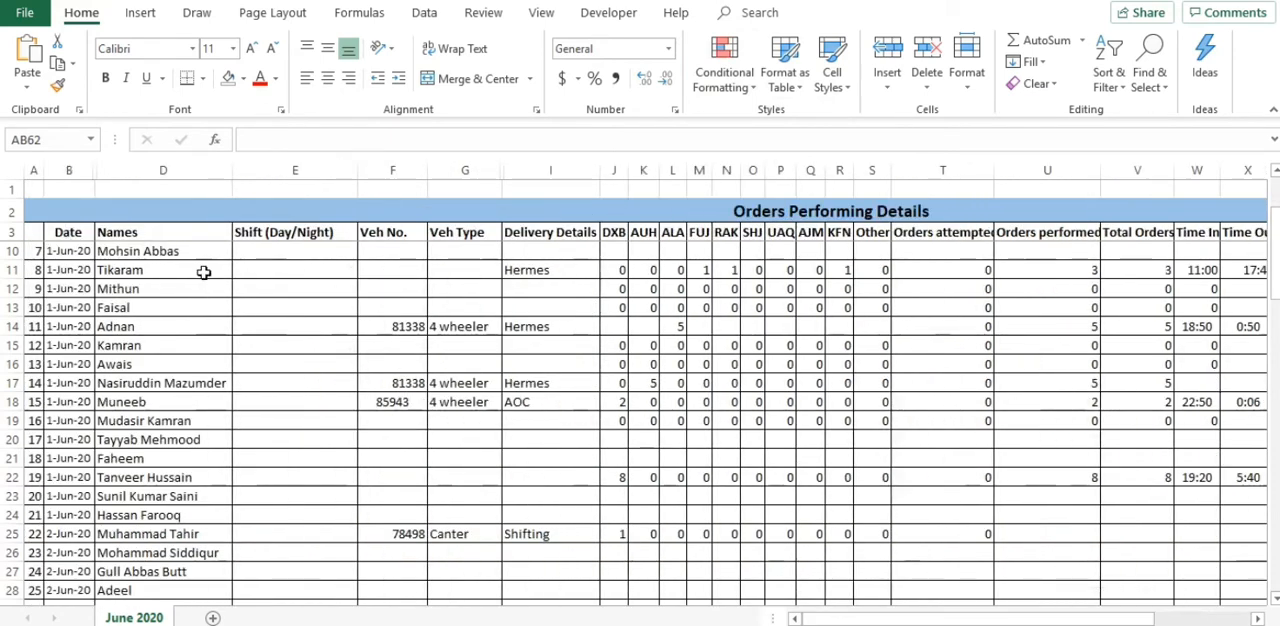
left_click(54, 251)
scroll(446, 288, "up", 2)
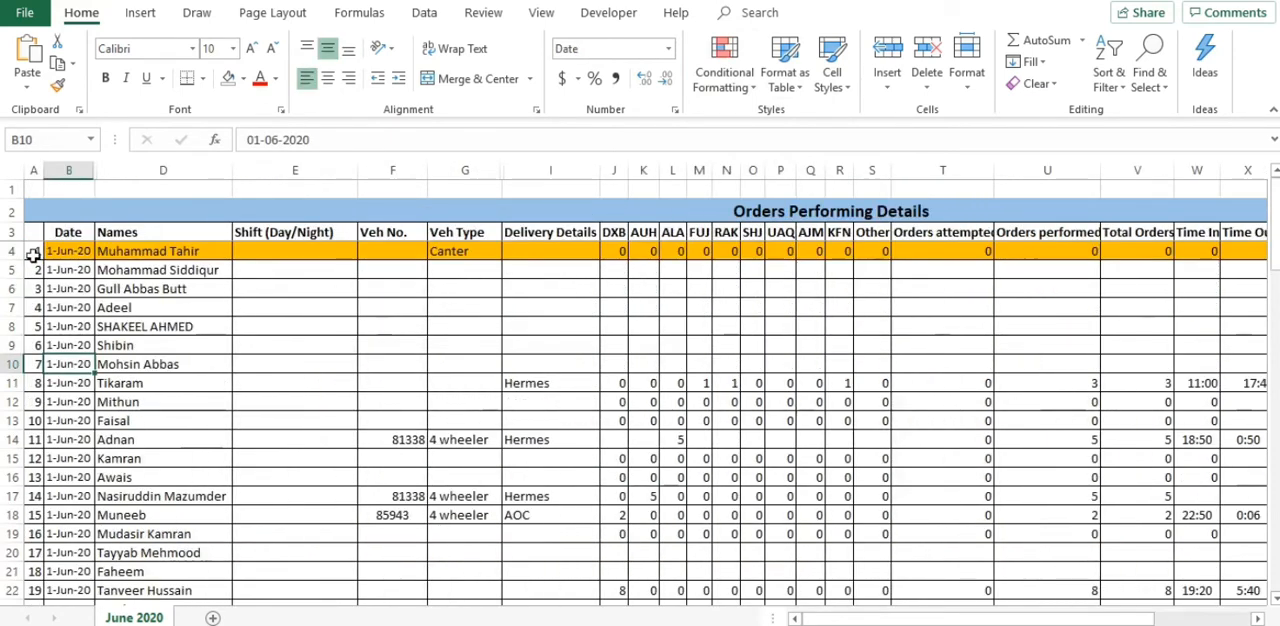
left_click(50, 251)
key("shift+Right")
key("shift+Right")
key("shift+Right")
key("shift+Right")
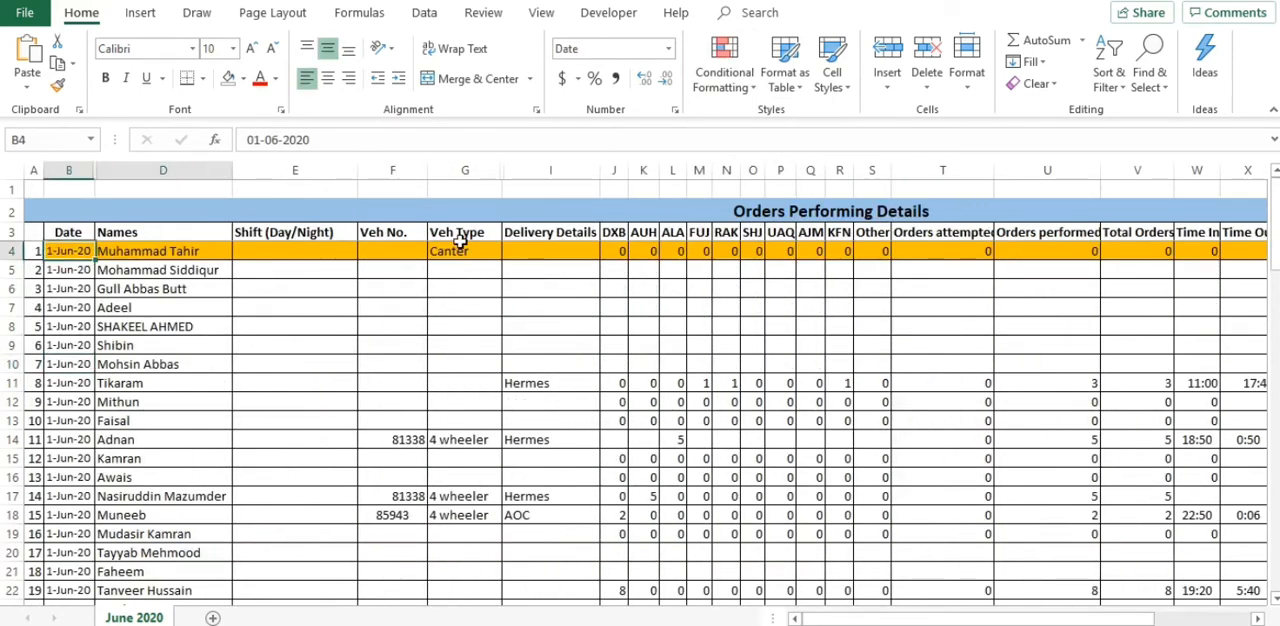
key("ctrl+shift+Right")
key("ctrl+shift+Right")
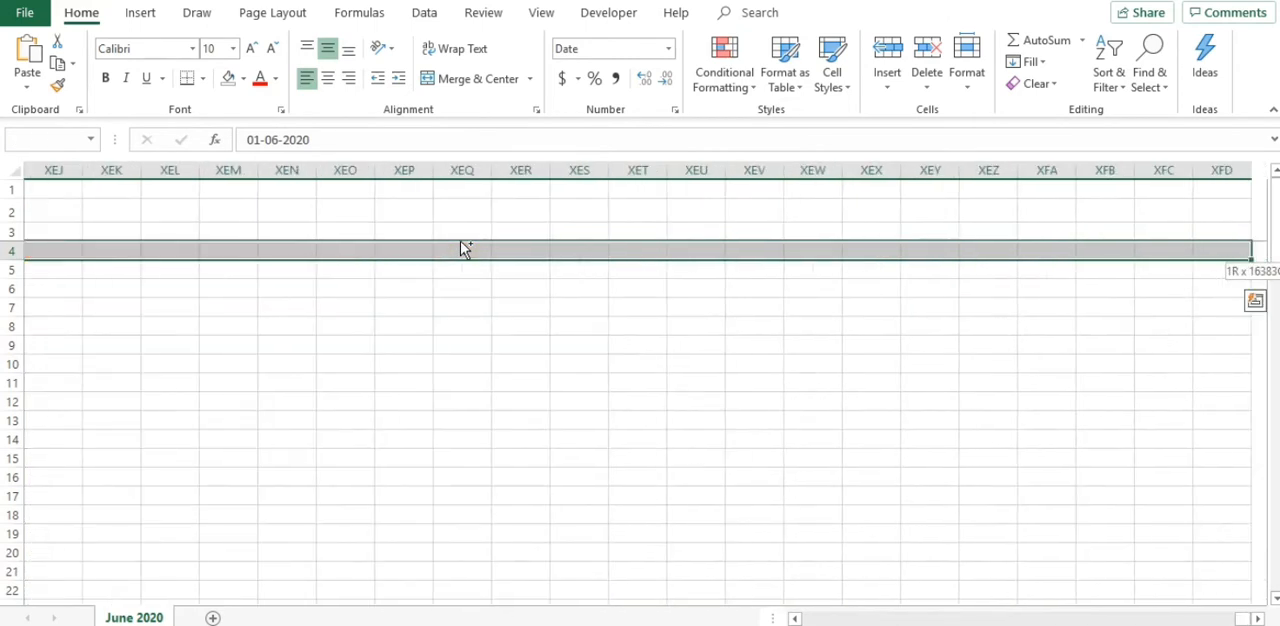
key("ctrl+shift+Left")
key("shift+Left")
key("shift+Left")
key("shift+Left")
key("shift+Left")
key("shift+Left")
key("shift+Left")
key("shift+Left")
key("shift+Left")
key("shift+Left")
key("shift+Left")
key("shift+Left")
key("shift+Left")
key("shift+Left")
key("shift+Left")
key("shift+Left")
key("shift+Left")
key("shift+Left")
key("shift+Left")
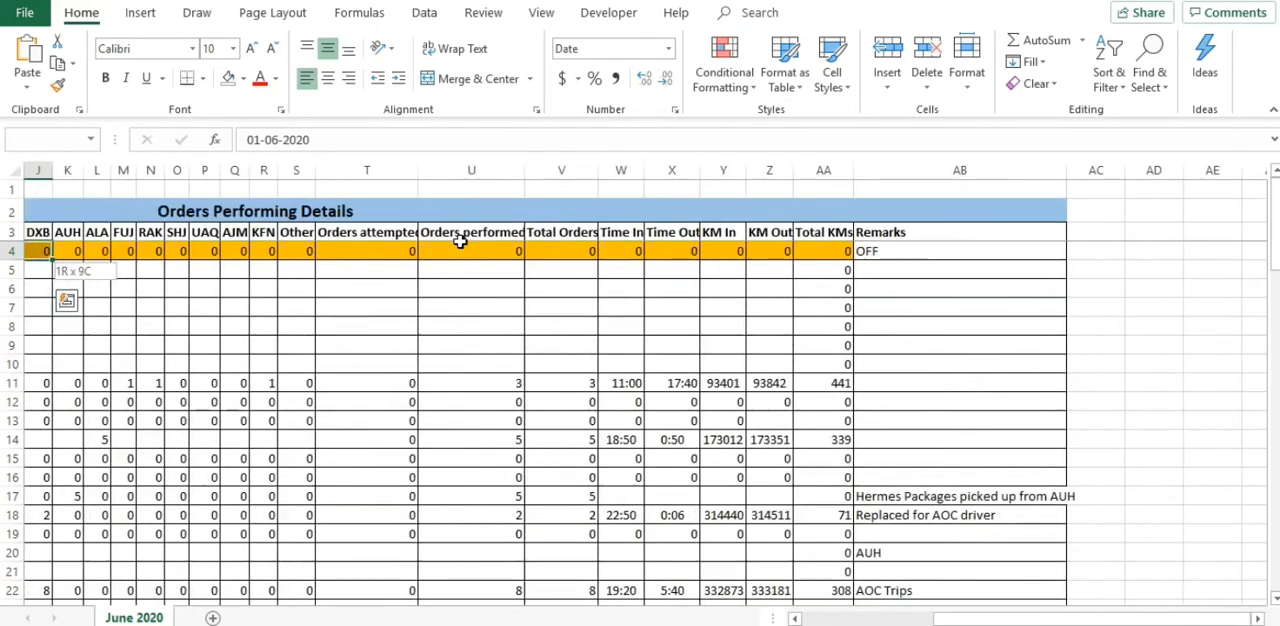
key("ctrl+shift+Right")
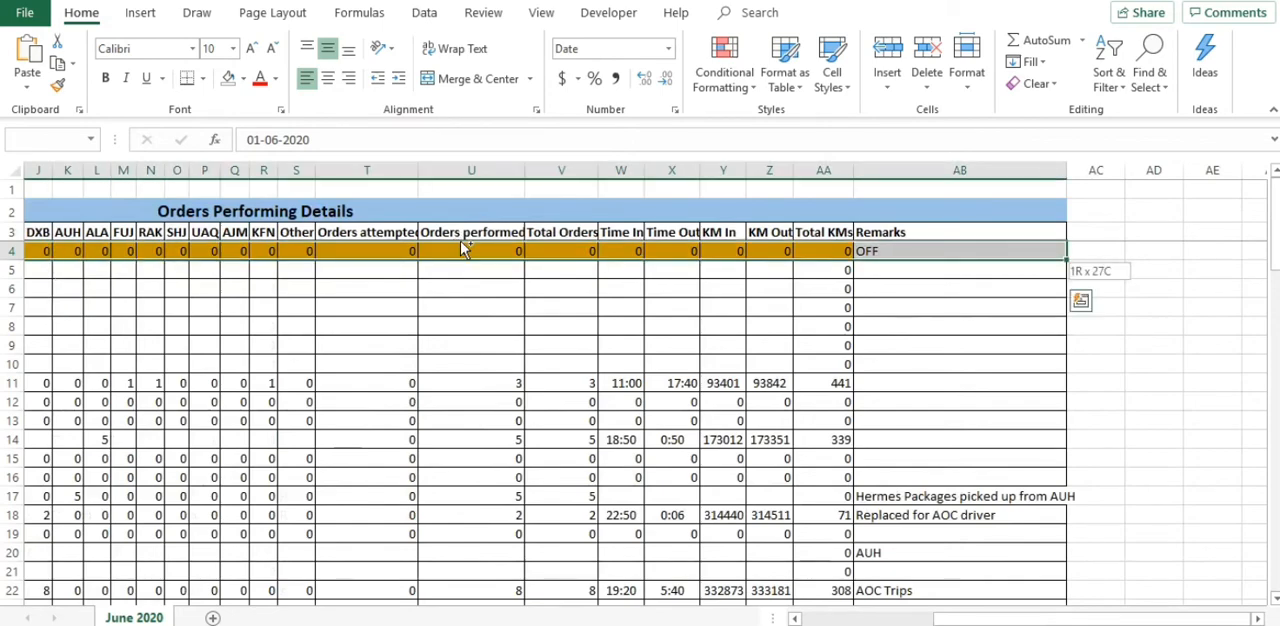
key("shift+Left")
key("ctrl+shift+Down")
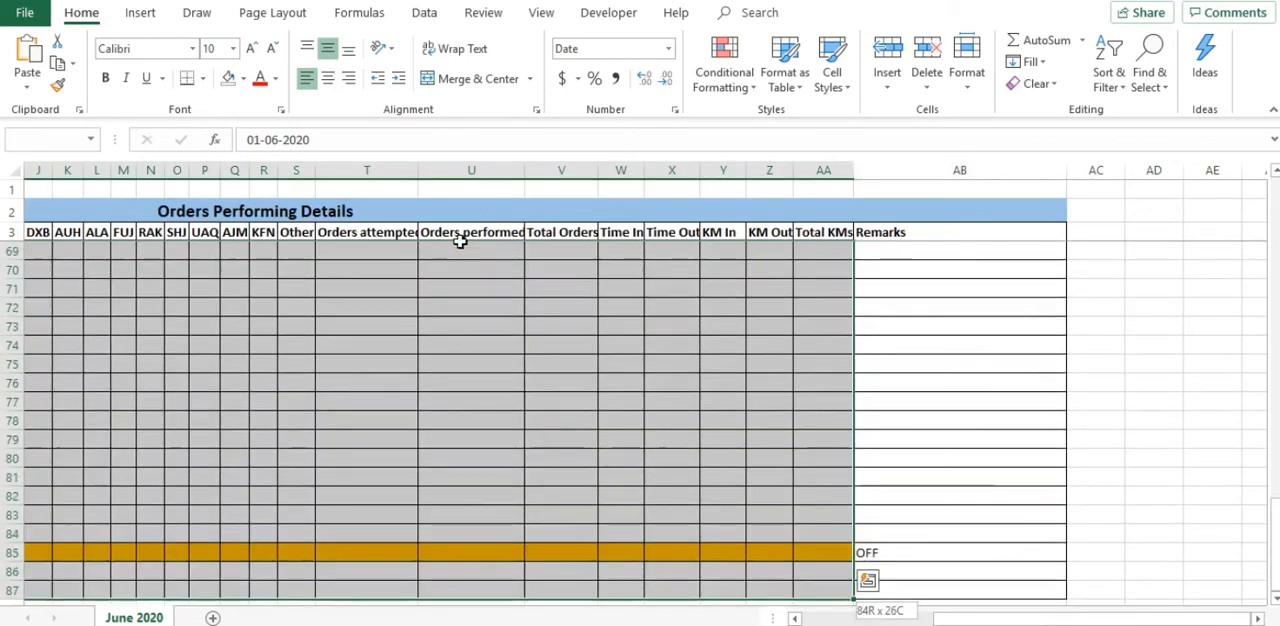
key("ctrl+shift+Down")
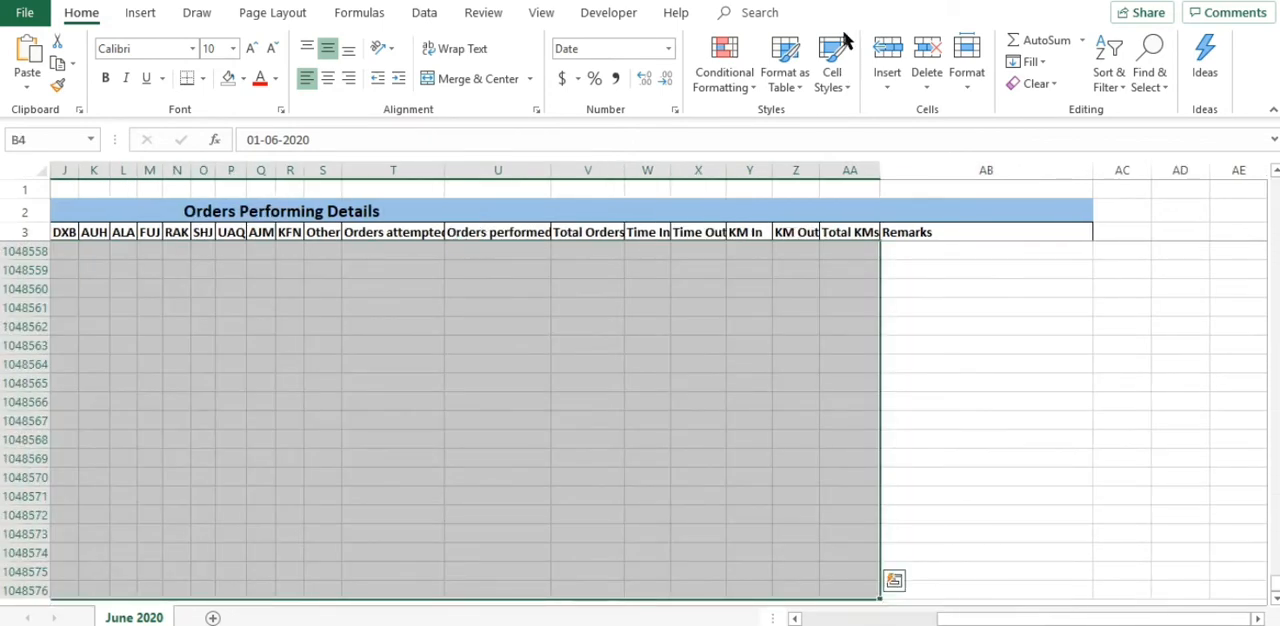
Step: Start a formula-based conditional formatting rule for the selected range, using =$AB4="PH" as the condition
left_click(748, 90)
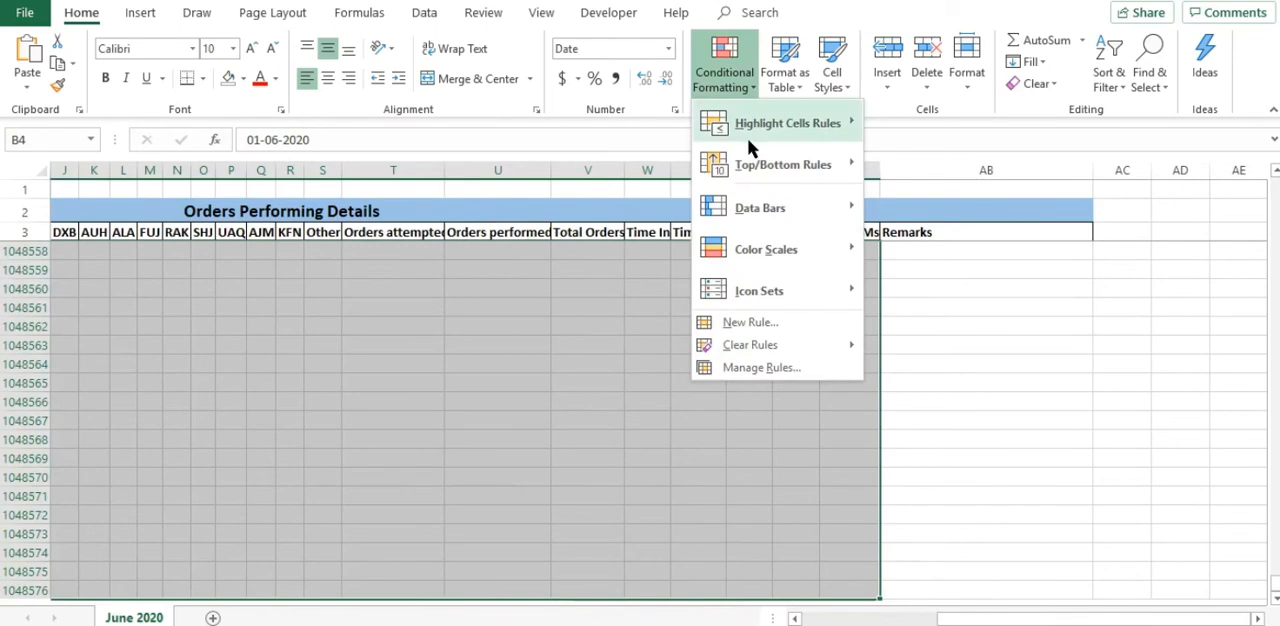
left_click(755, 323)
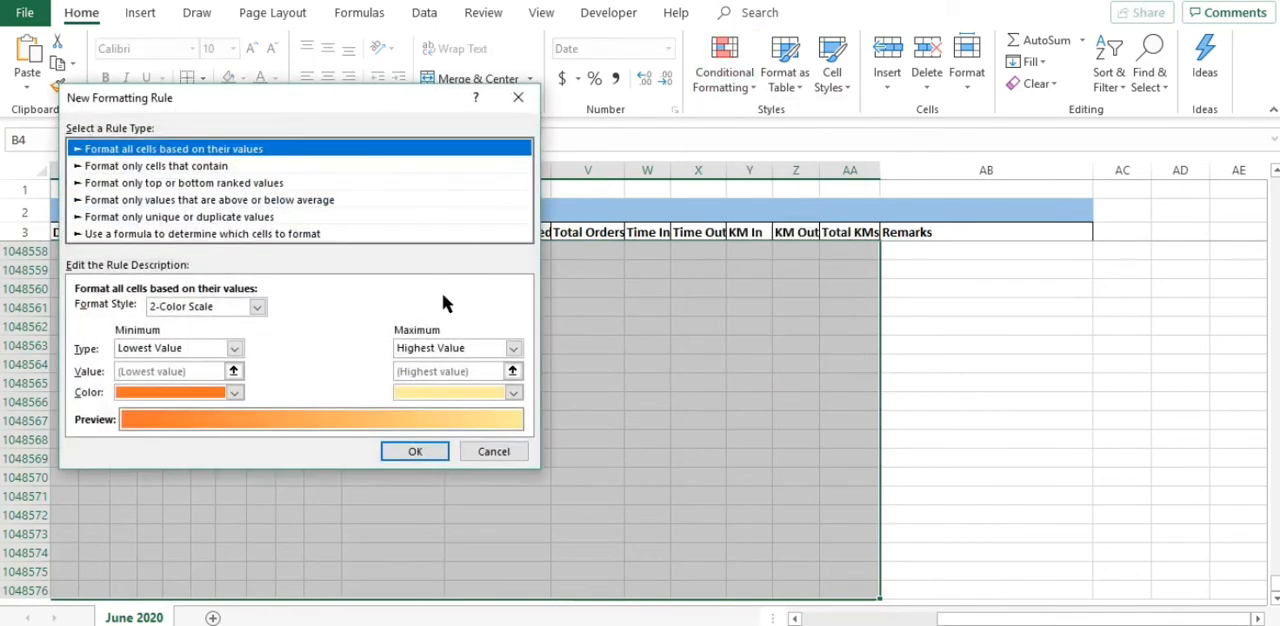
left_click(286, 235)
left_click(305, 312)
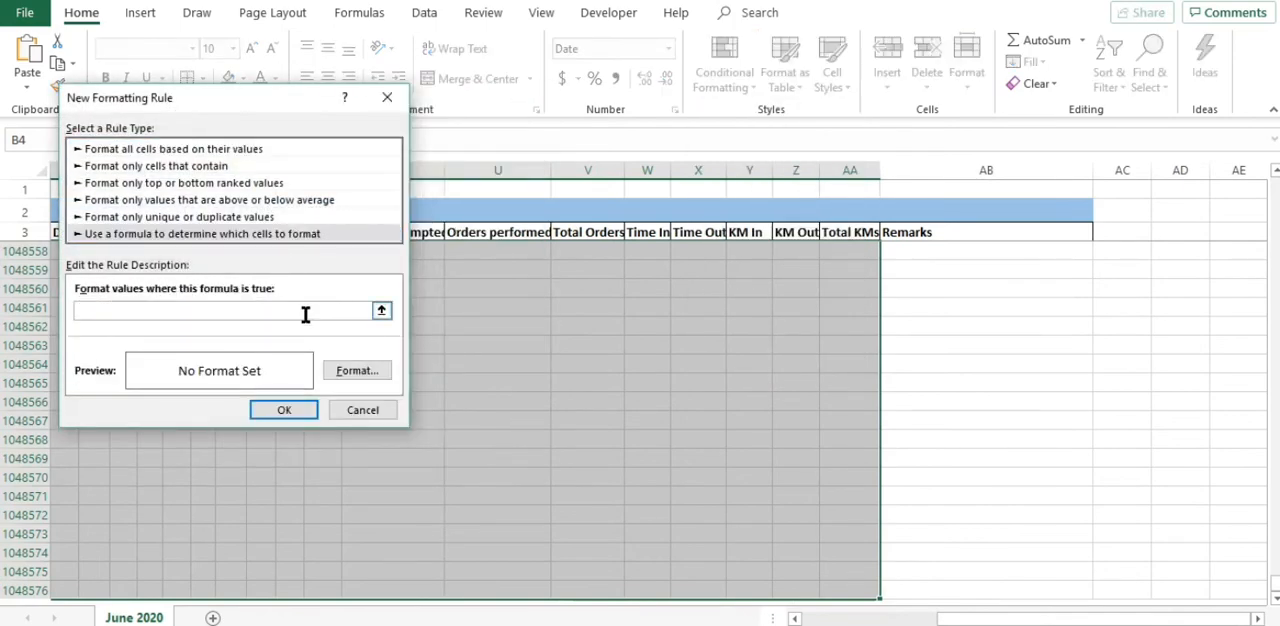
type("=")
type("$AB4=\"Pub")
type("lic Holida")
key("BackSpace")
key("BackSpace")
key("BackSpace")
key("BackSpace")
key("BackSpace")
key("BackSpace")
key("BackSpace")
key("BackSpace")
key("BackSpace")
key("BackSpace")
key("BackSpace")
key("BackSpace")
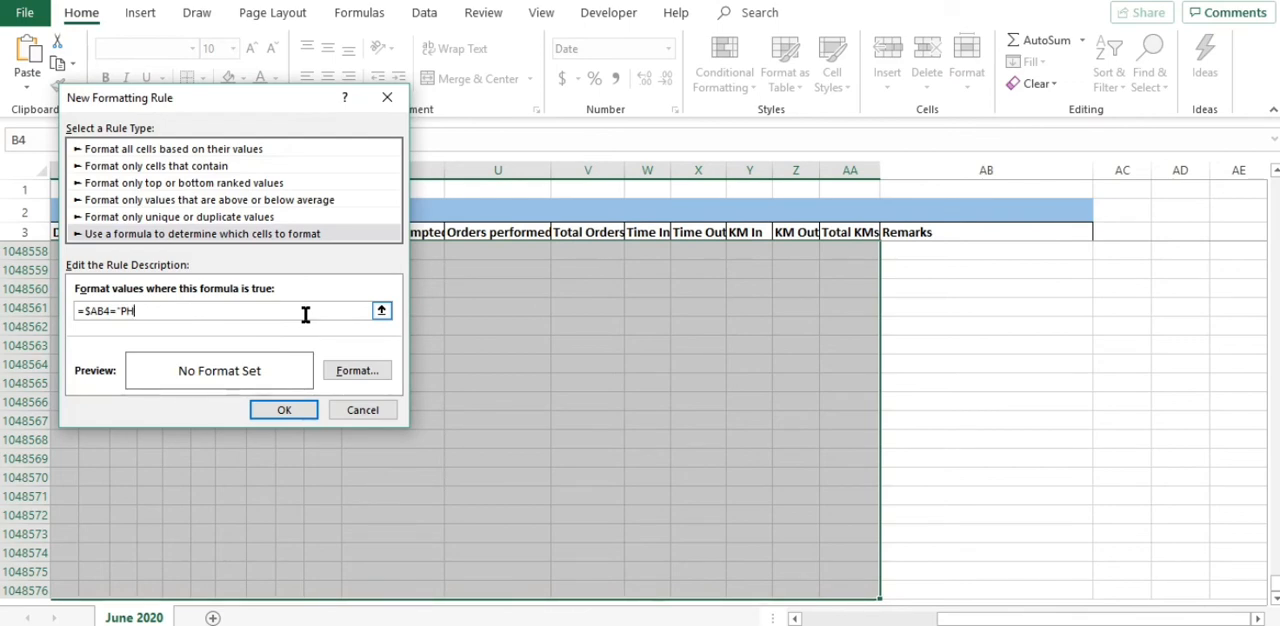
type("H\"")
Step: Give the PH rule the lightest orange theme background fill and apply it to the selected range
left_click(329, 369)
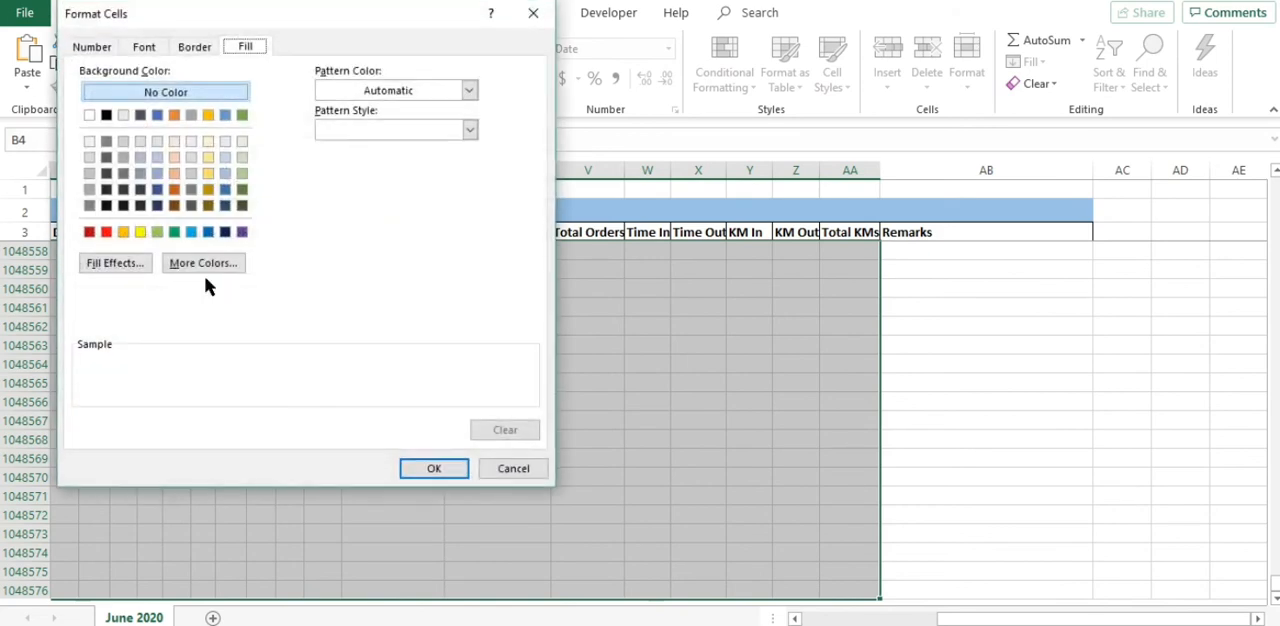
left_click(174, 141)
left_click(434, 468)
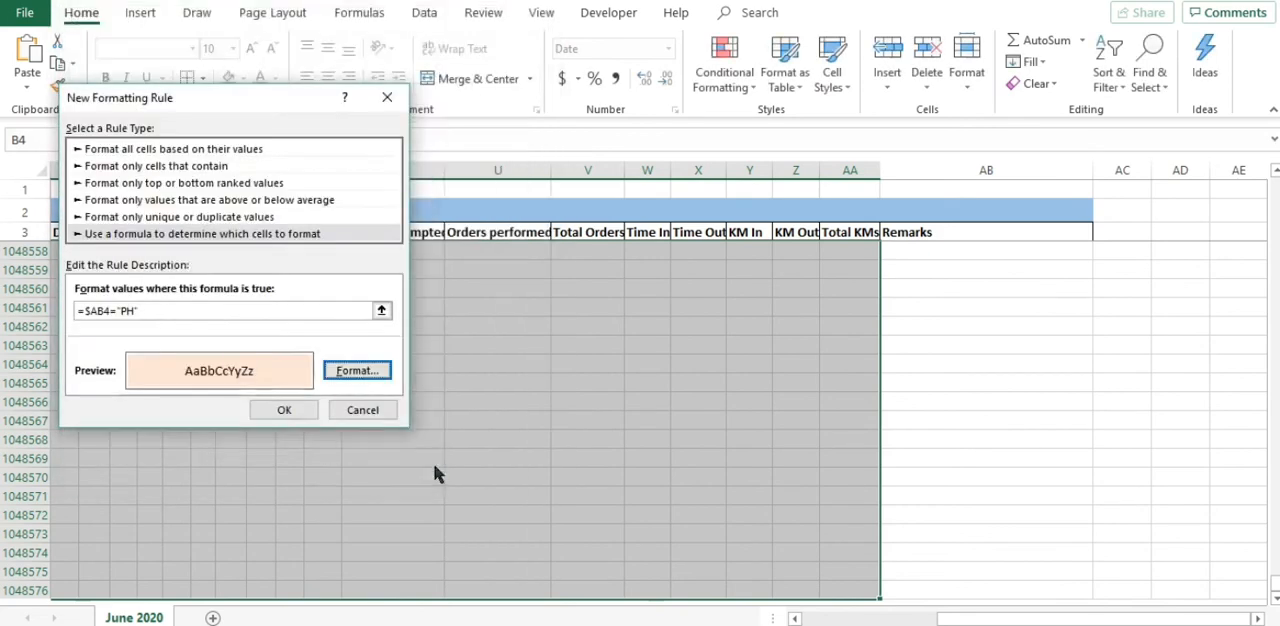
left_click(283, 410)
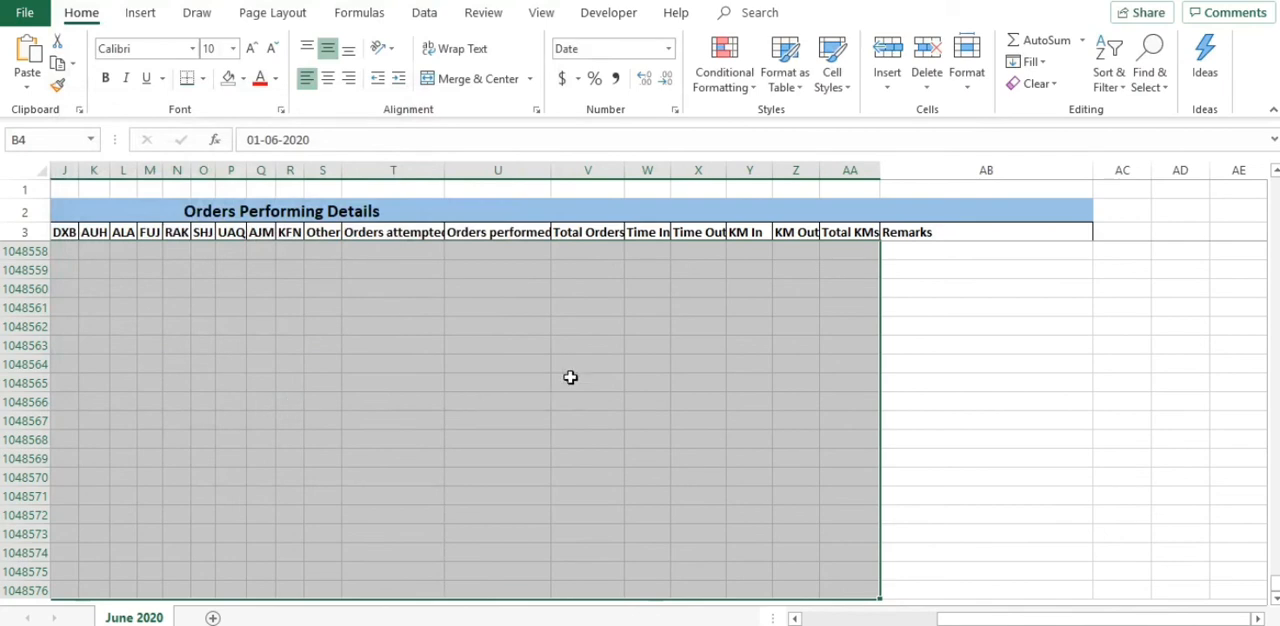
Step: Test the rule near the end of the sheet by entering ph in Remarks cells AB1048545 and AB1048528
left_click(573, 380)
scroll(965, 340, "up", 6)
left_click(990, 348)
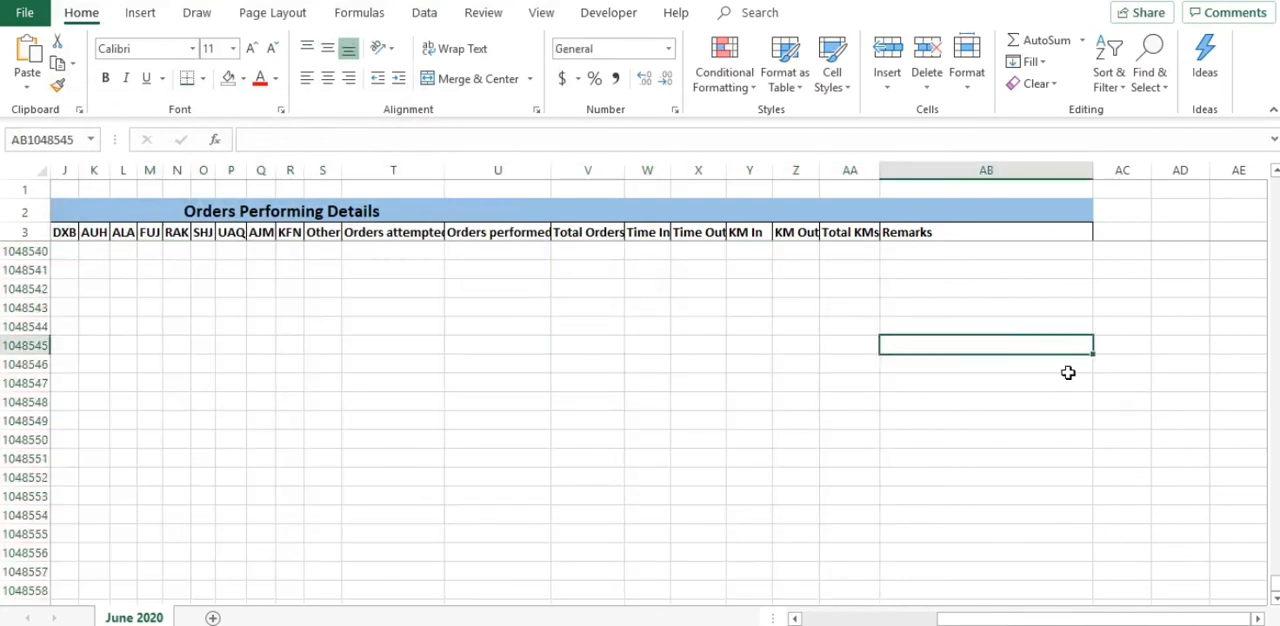
type("ph")
key("Return")
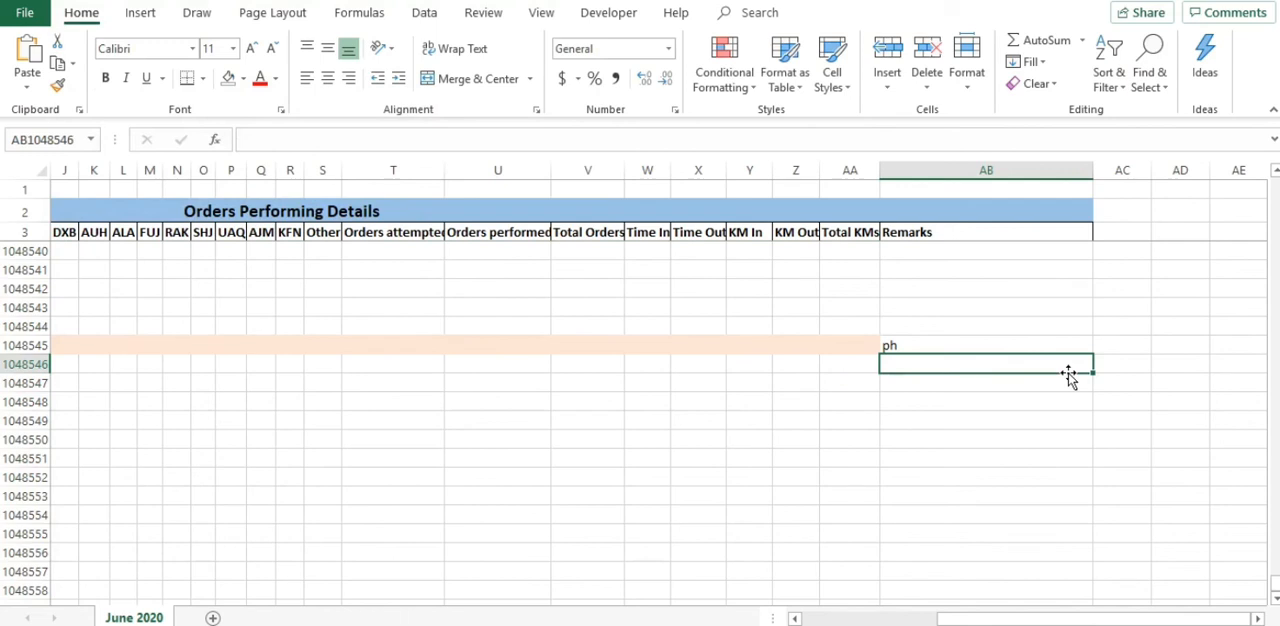
scroll(1068, 374, "up", 5)
left_click(949, 308)
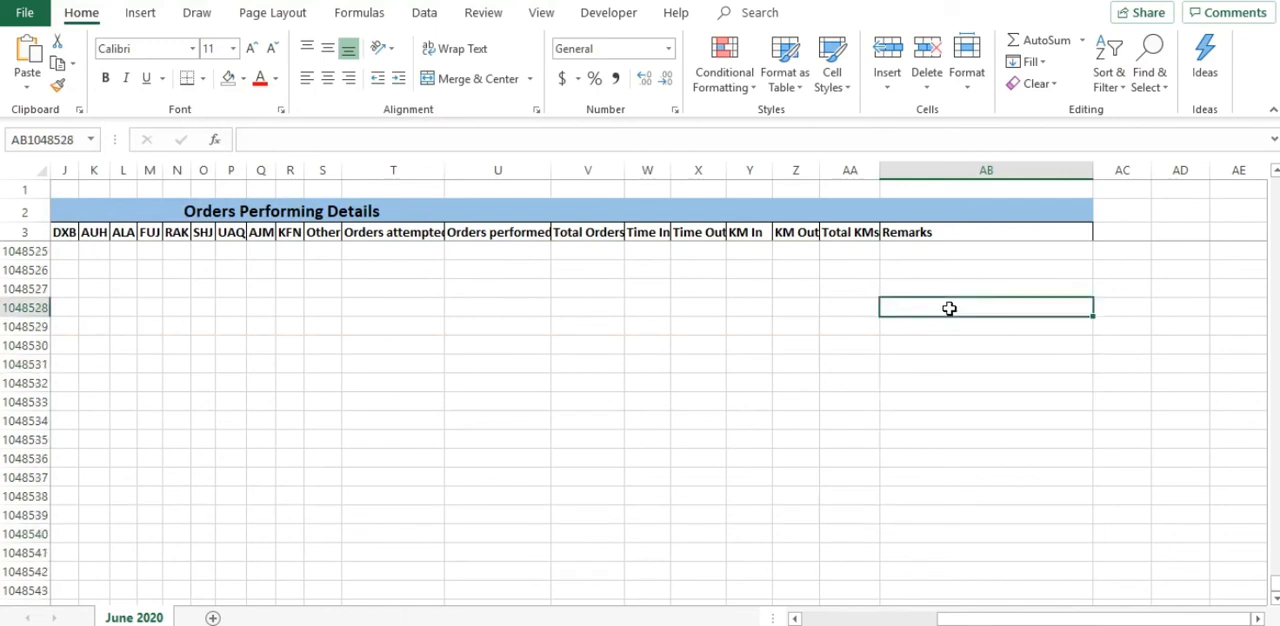
type("ph")
key("Return")
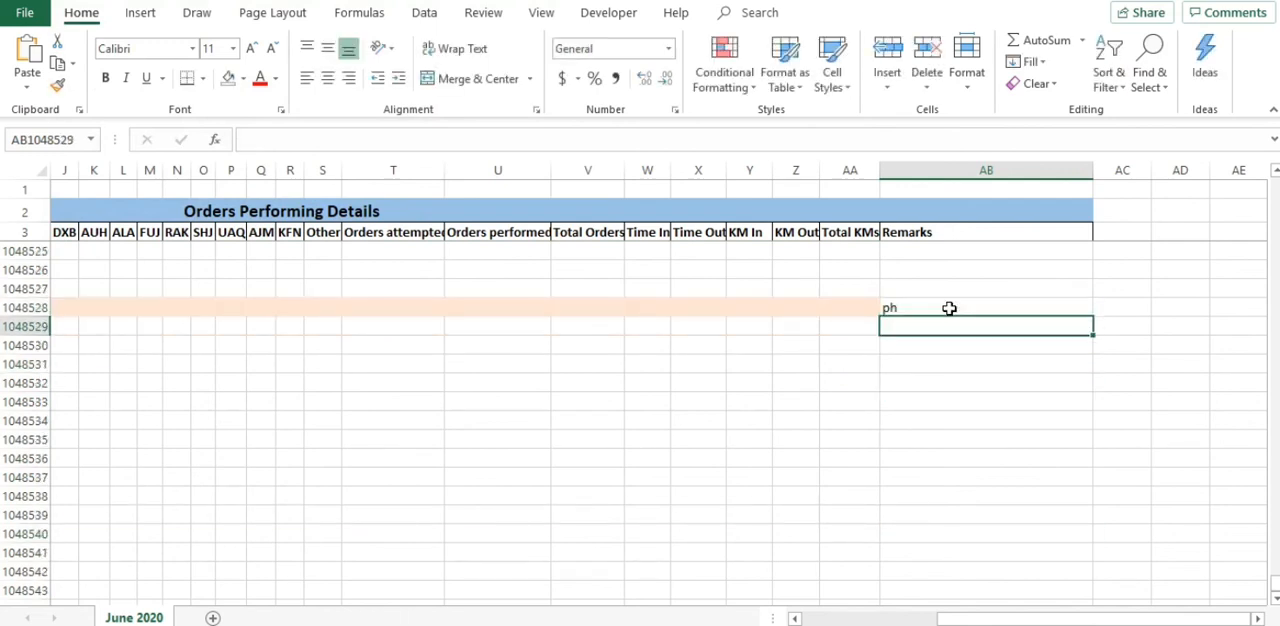
Step: Delete the ph test entries from Remarks cells AB1048528 and AB1048545
left_click(949, 308)
key("Delete")
scroll(948, 335, "down", 1)
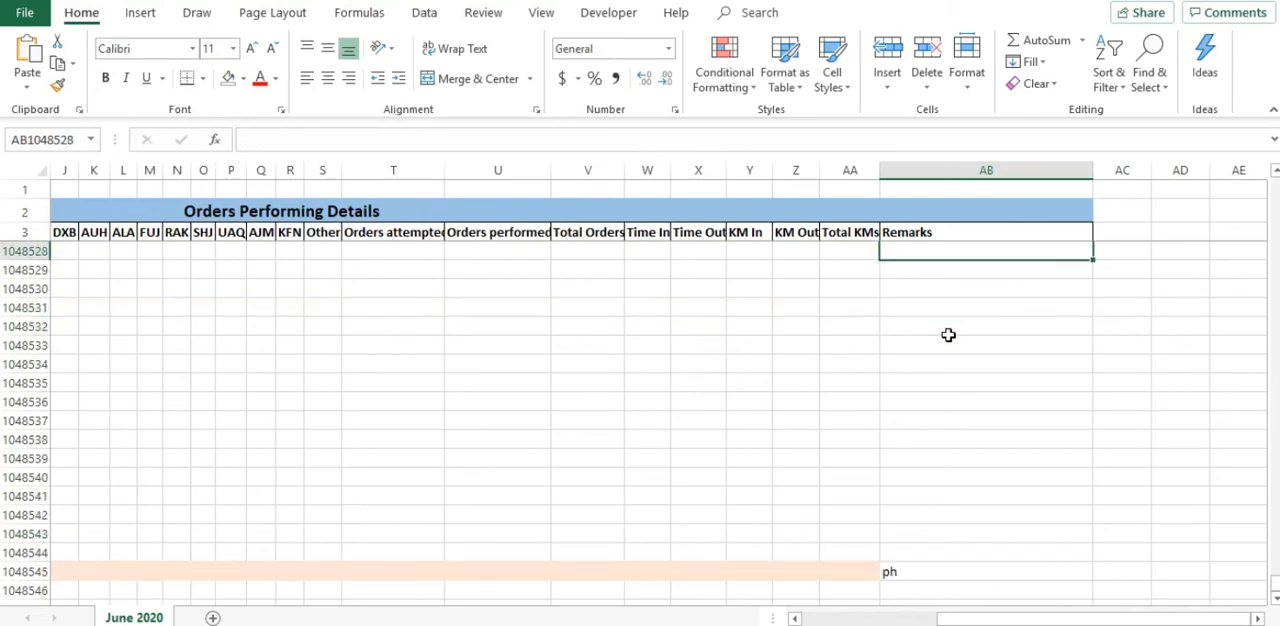
left_click(926, 569)
key("Delete")
Step: Enter ph in the Remarks cell AB5 of the second data row
scroll(950, 500, "up", 6)
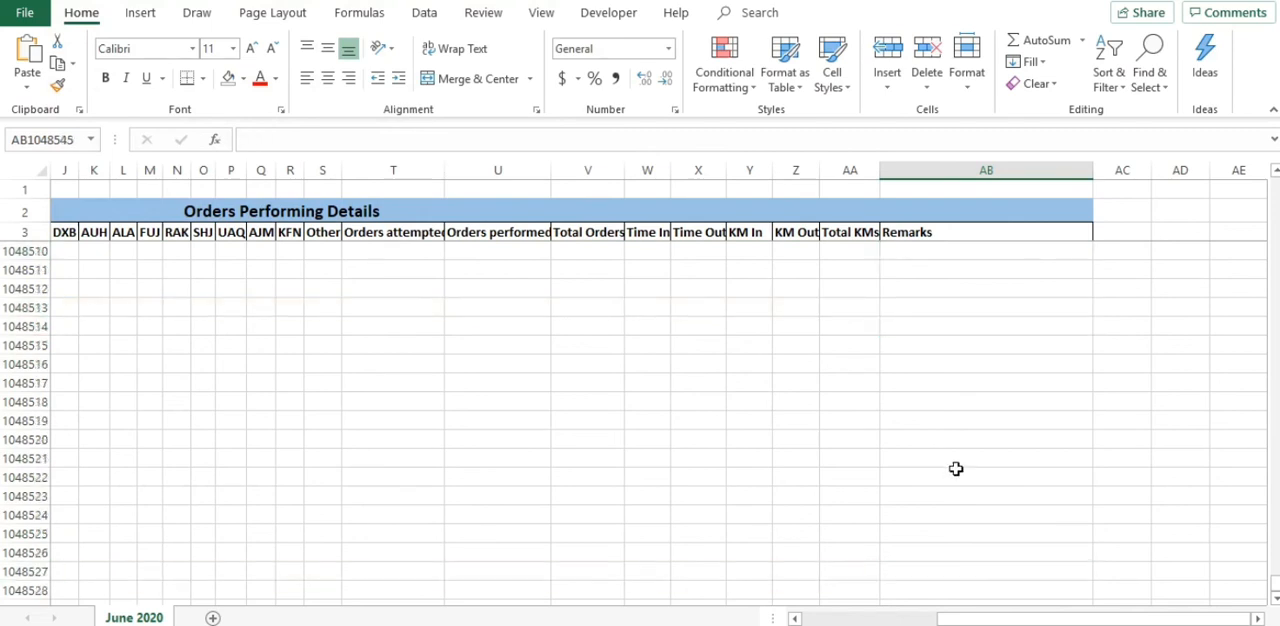
scroll(942, 351, "up", 20)
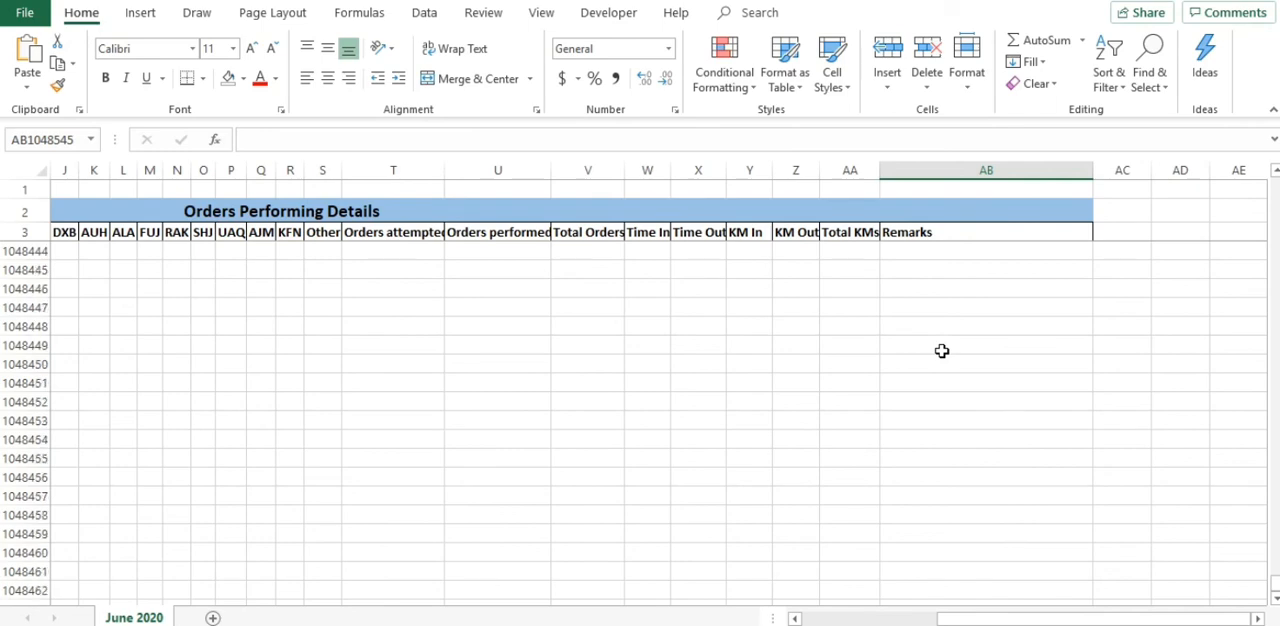
scroll(942, 351, "up", 20)
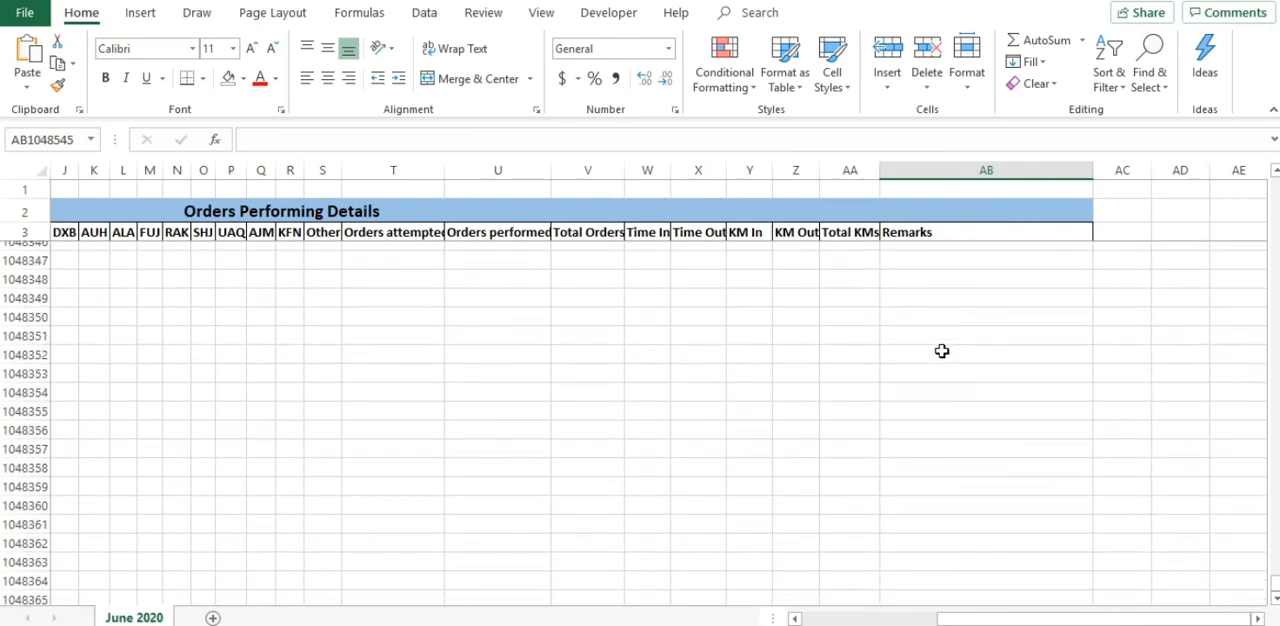
scroll(942, 351, "up", 9)
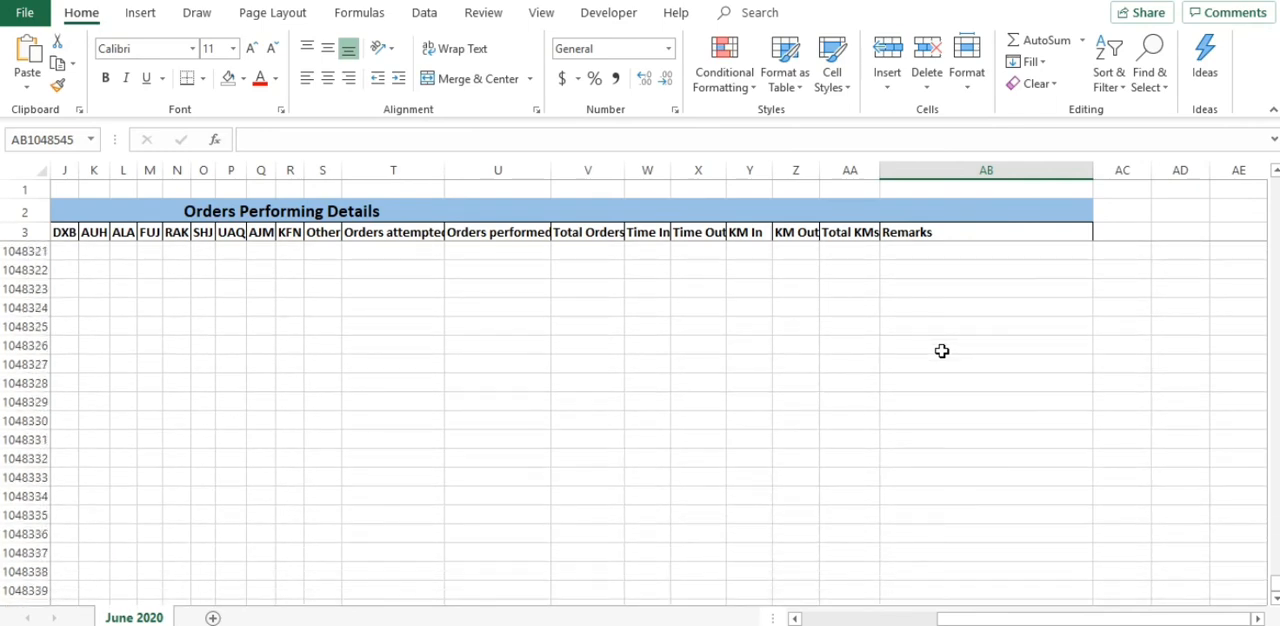
left_click(696, 514)
key("ctrl+Home")
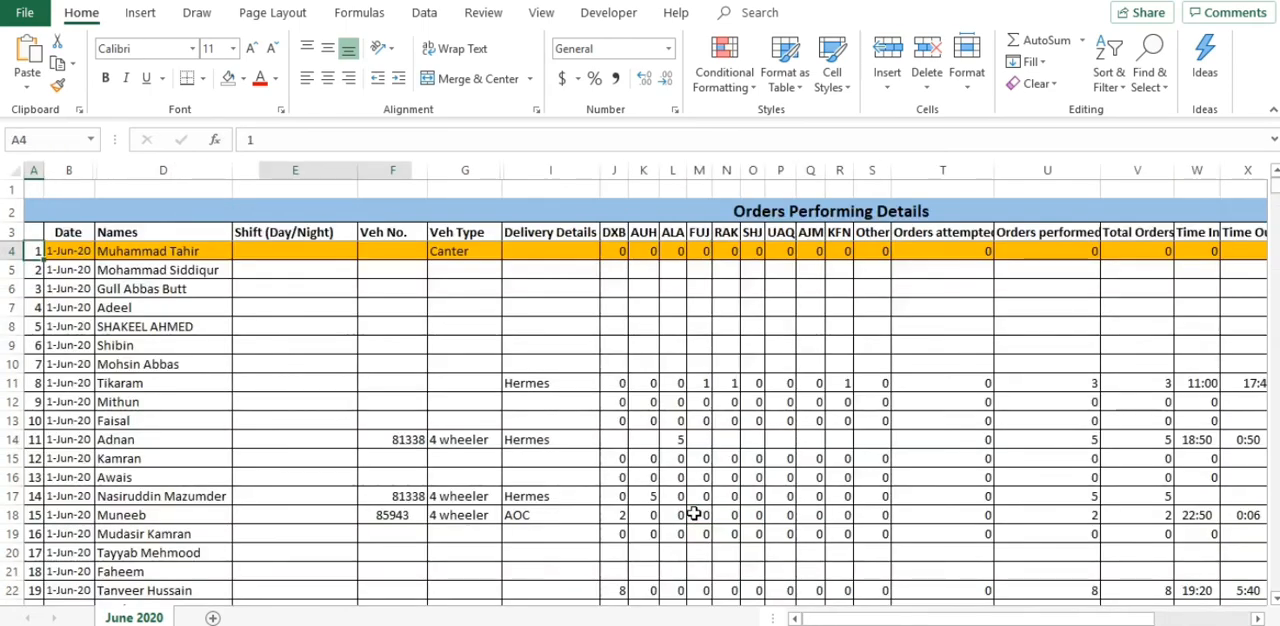
scroll(1006, 537, "right", 3)
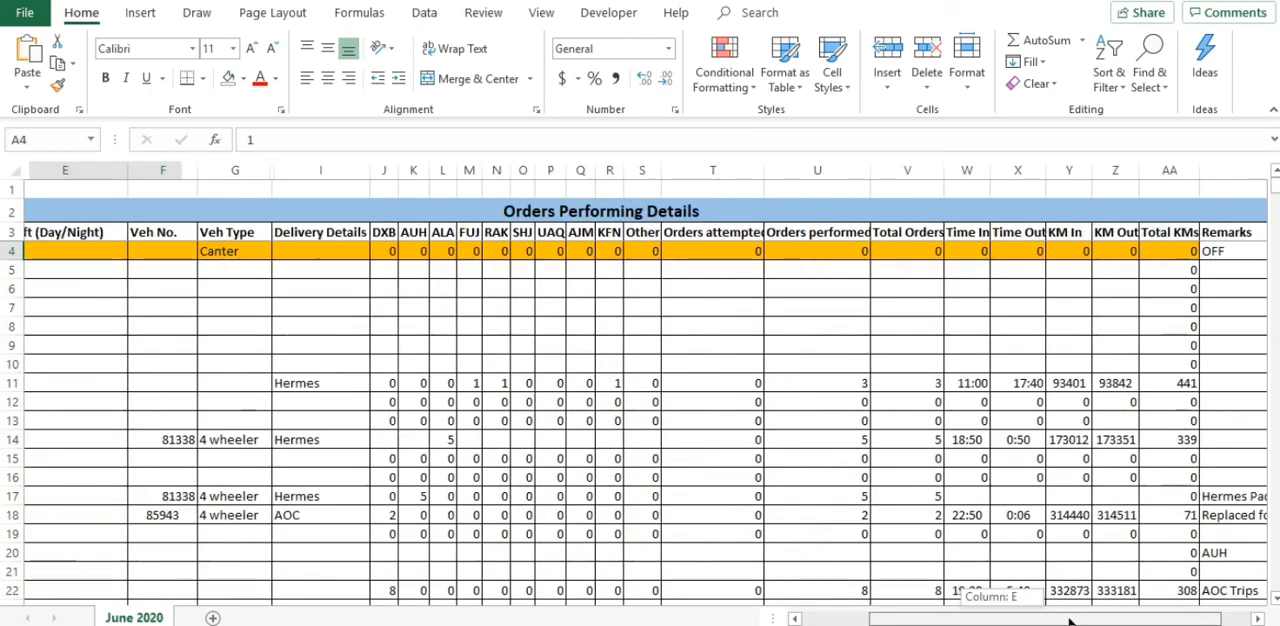
left_click(1071, 270)
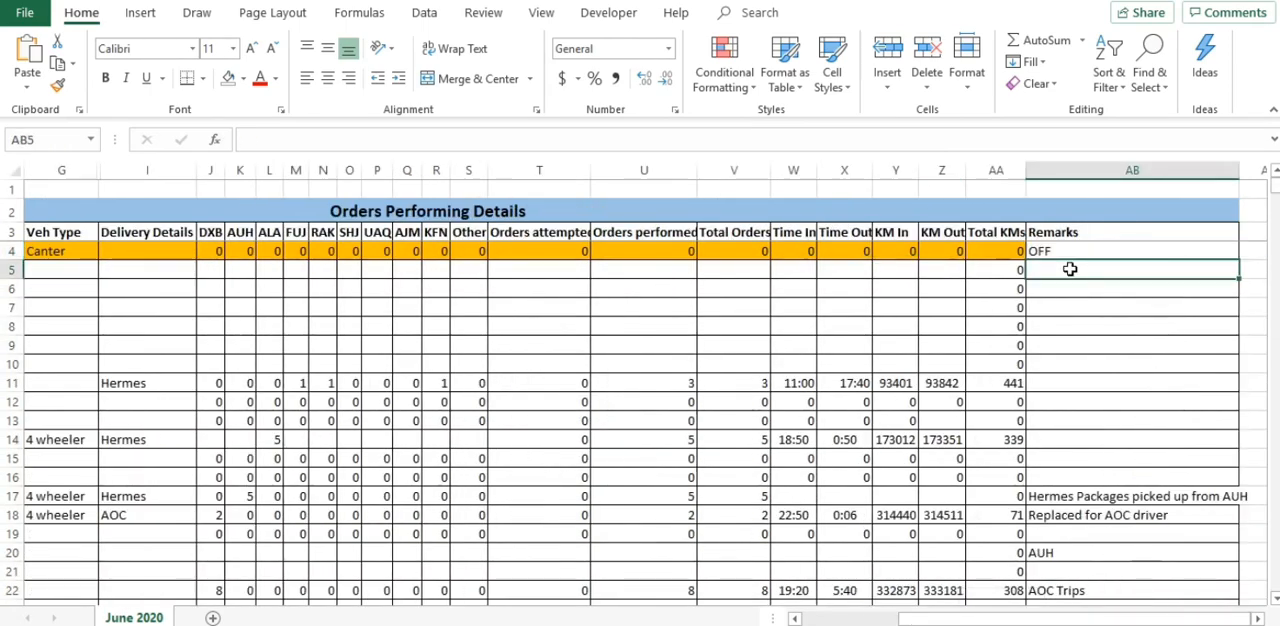
type("ph")
key("Return")
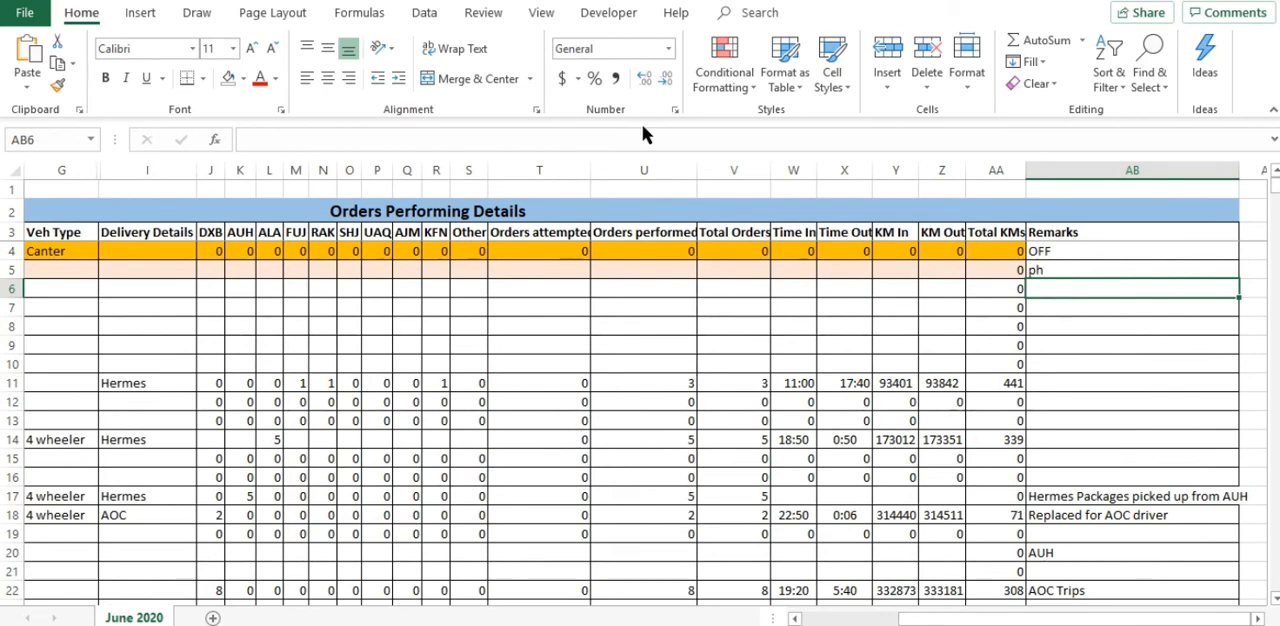
mouse_move(551, 23)
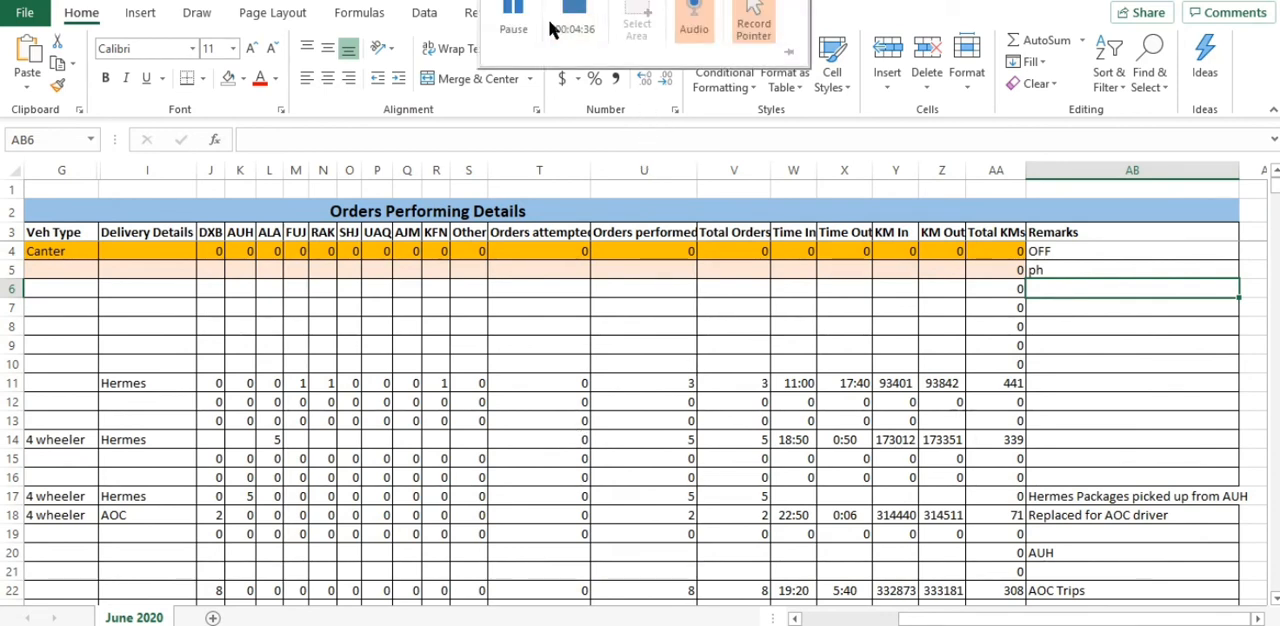